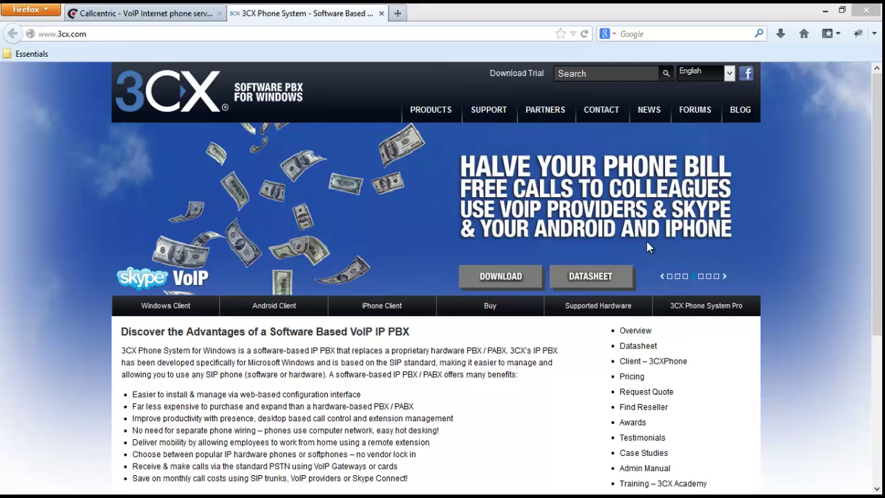
Switch to the Callcentric tab to show callcentric.com and its free phone numbers offer.
{"action": "left_click", "coordinate": [147, 14]}
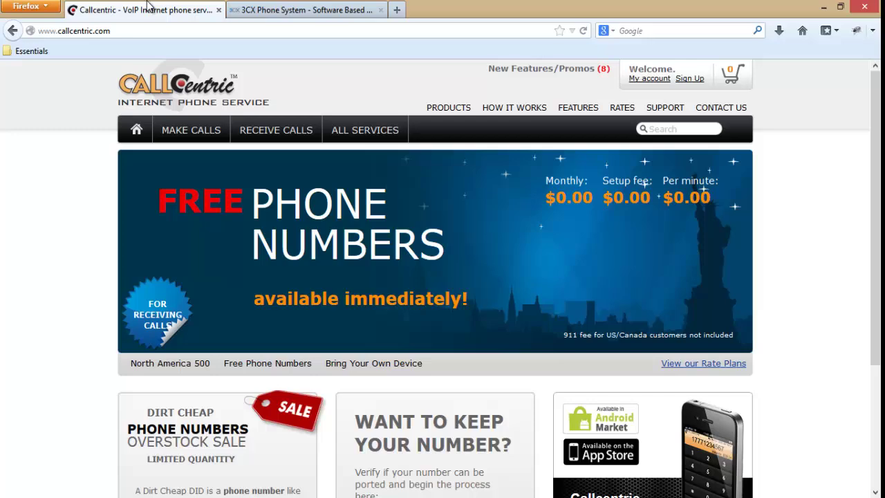
Open the 3CX Phone System download page, then return to Callcentric and select its web address.
{"action": "left_click", "coordinate": [246, 6]}
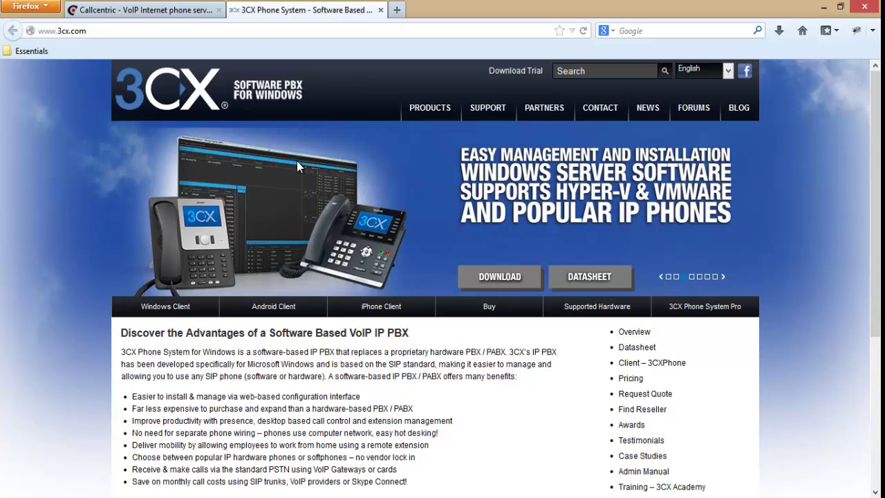
{"action": "left_click", "coordinate": [500, 277]}
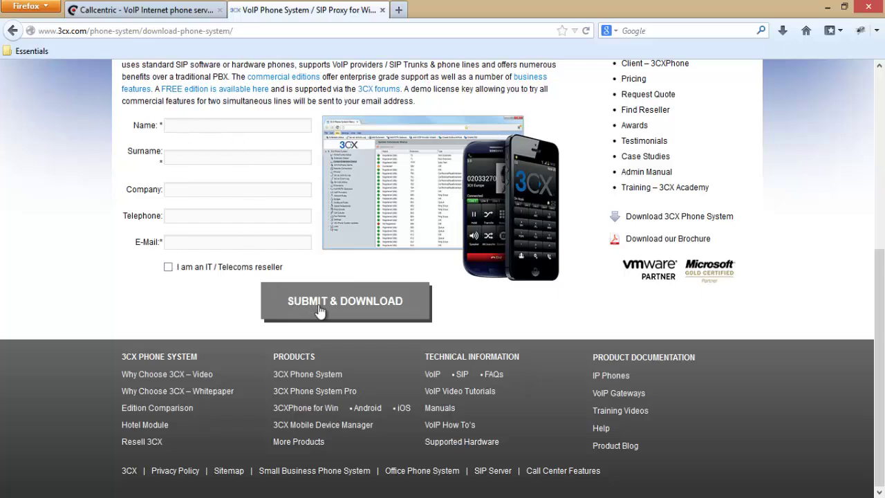
{"action": "left_click", "coordinate": [183, 6]}
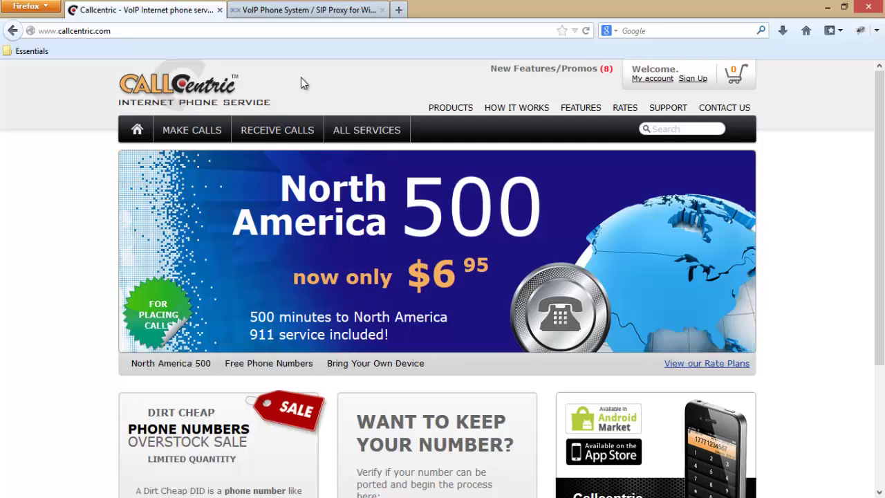
{"action": "left_click", "coordinate": [77, 34]}
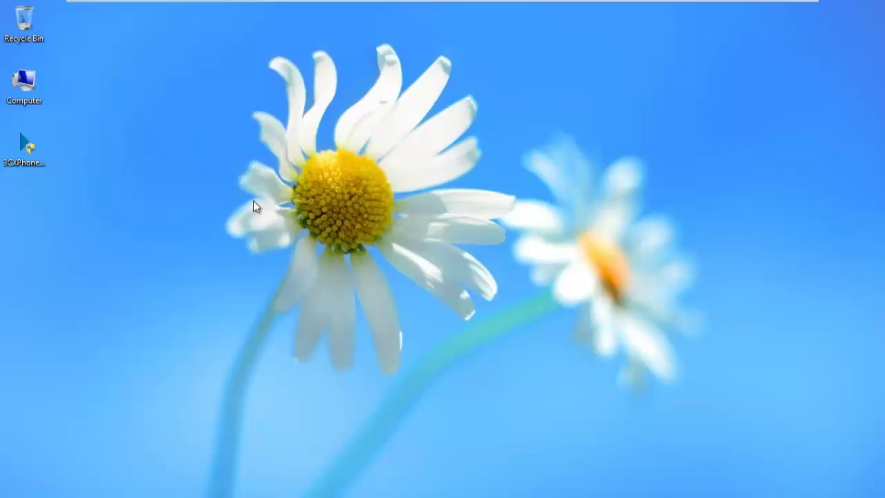
Refresh the desktop and run the 3CXPhoneSystem12_2 installer as administrator.
{"action": "right_click", "coordinate": [234, 179]}
{"action": "left_click", "coordinate": [208, 216]}
{"action": "left_click", "coordinate": [48, 160]}
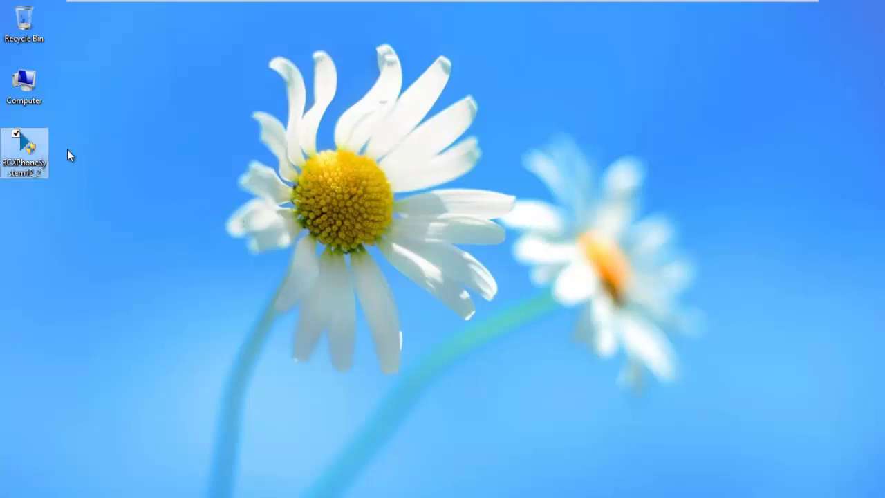
{"action": "double_click", "coordinate": [25, 142]}
{"action": "right_click", "coordinate": [39, 168]}
{"action": "left_click", "coordinate": [51, 198]}
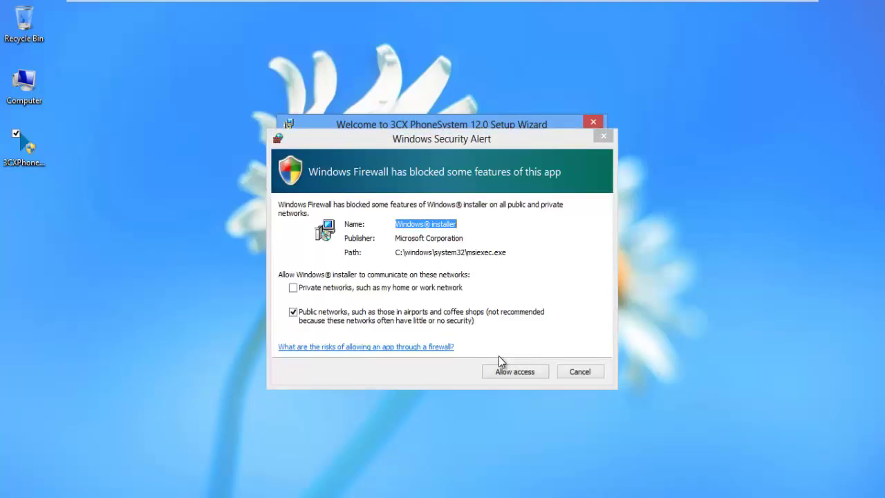
Allow Windows Installer through the firewall and pass the Requirements and Recommendations pages.
{"action": "left_click", "coordinate": [520, 371]}
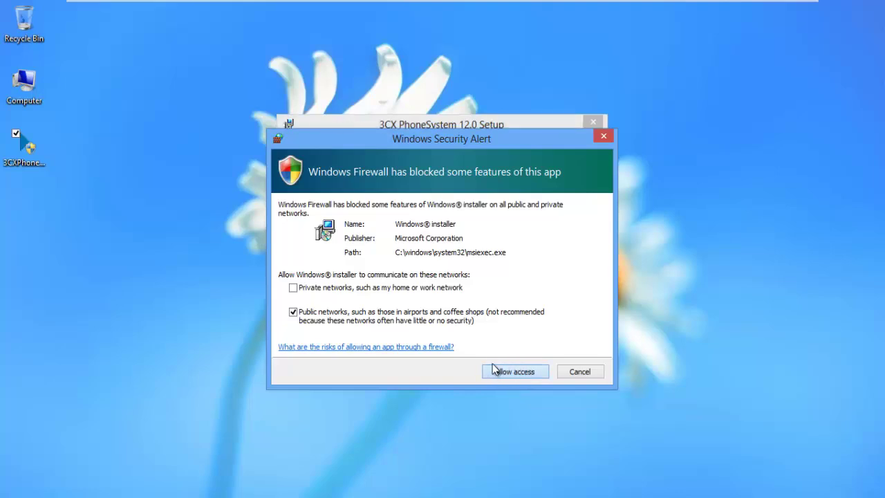
{"action": "left_click", "coordinate": [515, 370]}
{"action": "left_click", "coordinate": [511, 361]}
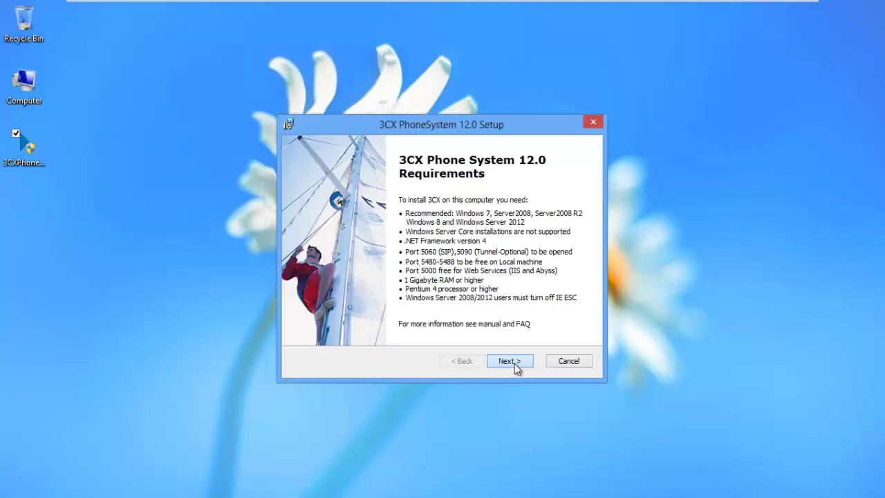
{"action": "left_click", "coordinate": [515, 370]}
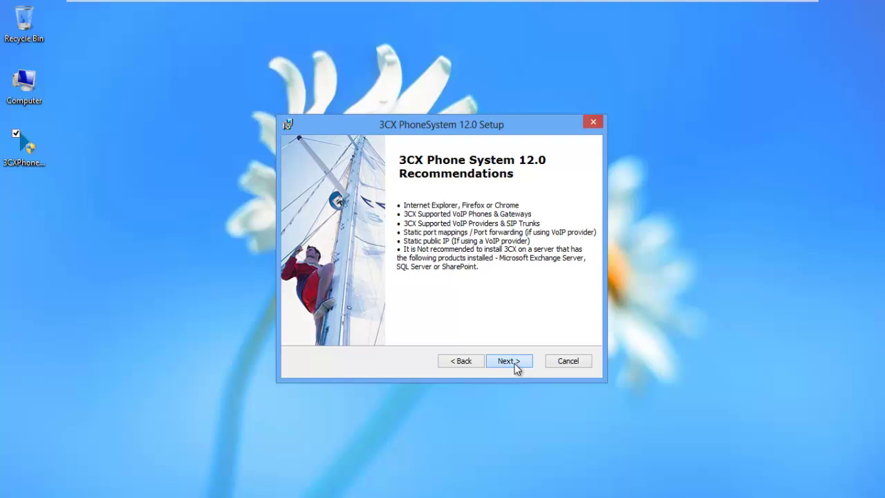
Accept the licence, keep the default folder and Abyss web server, skip HTTPS, and install.
{"action": "left_click", "coordinate": [404, 310]}
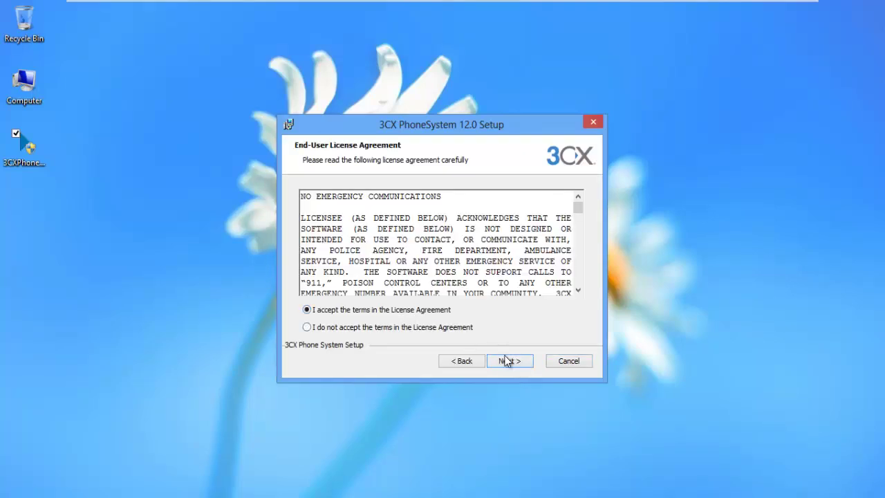
{"action": "left_click", "coordinate": [508, 361]}
{"action": "left_click", "coordinate": [512, 363]}
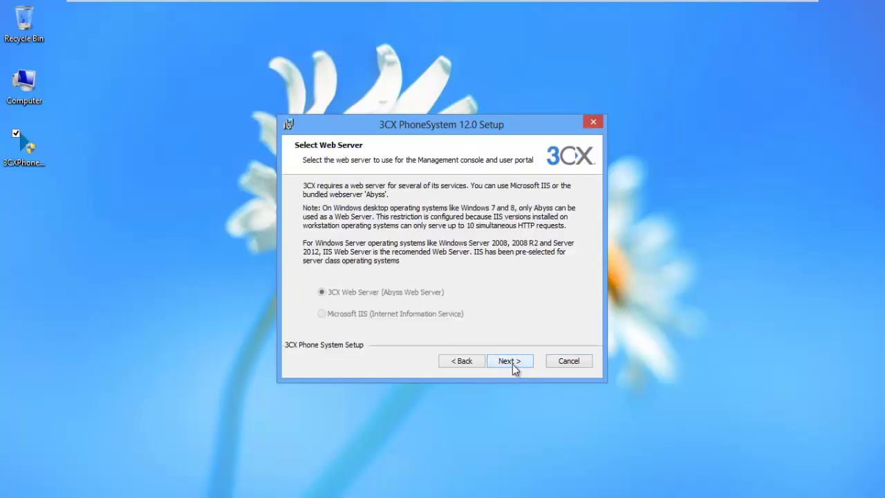
{"action": "left_click", "coordinate": [512, 364]}
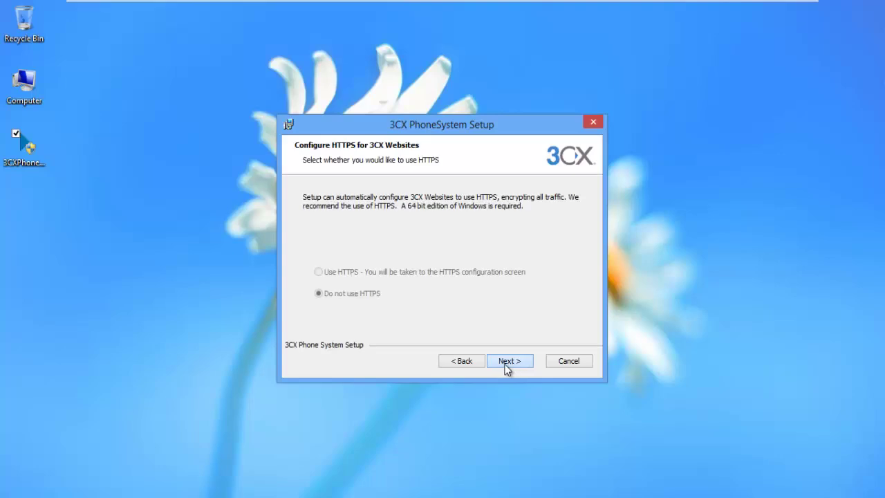
{"action": "left_click", "coordinate": [495, 366]}
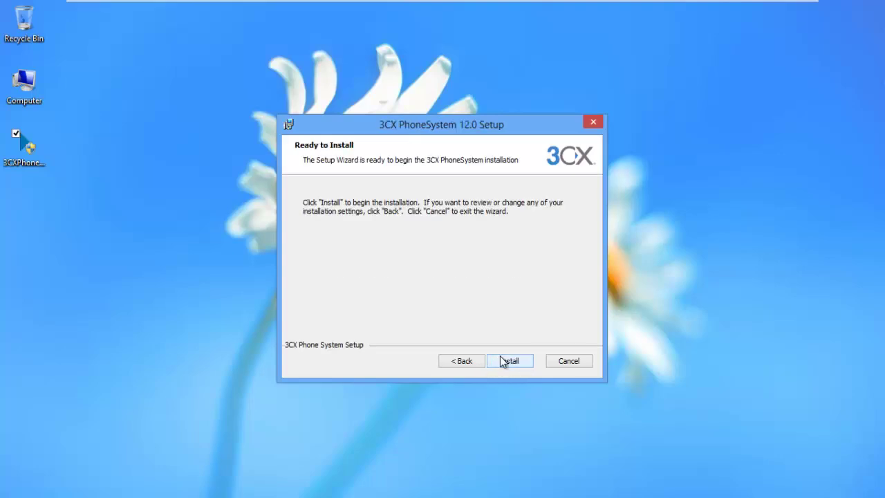
{"action": "left_click", "coordinate": [510, 360]}
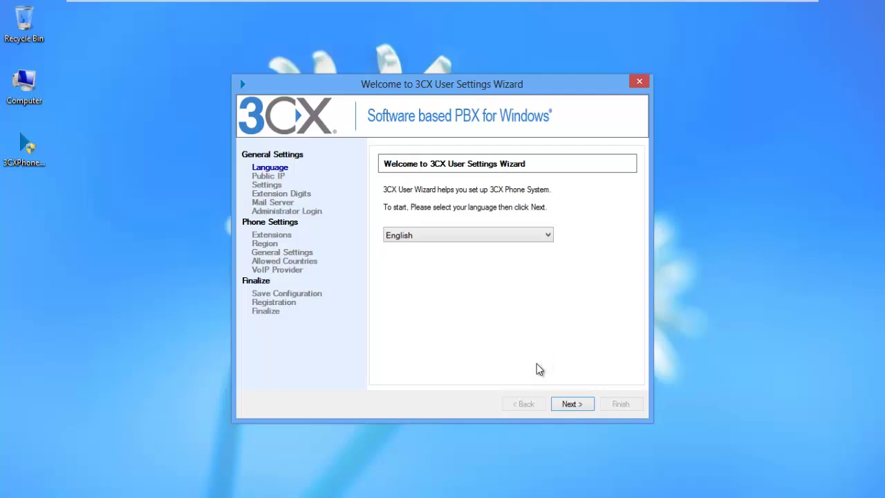
Keep English, leave the public IP blank, and keep 3-digit extension numbers.
{"action": "left_click", "coordinate": [568, 403]}
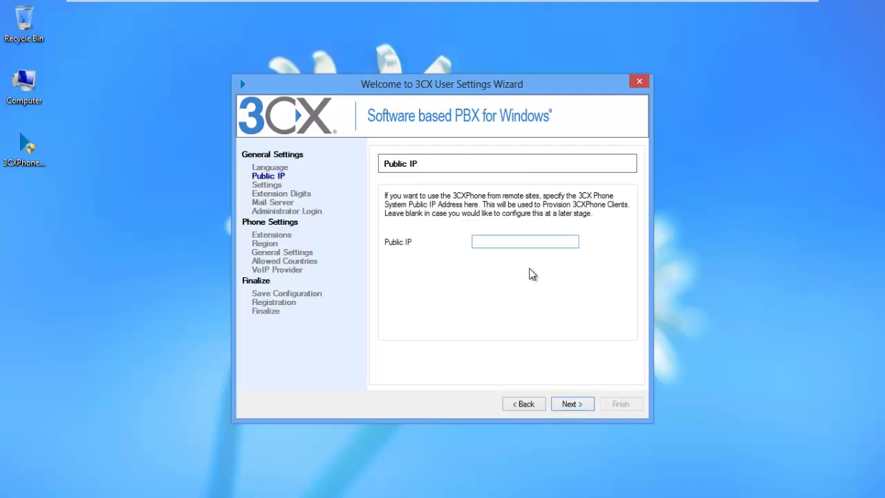
{"action": "left_click", "coordinate": [567, 405]}
{"action": "left_click", "coordinate": [568, 404]}
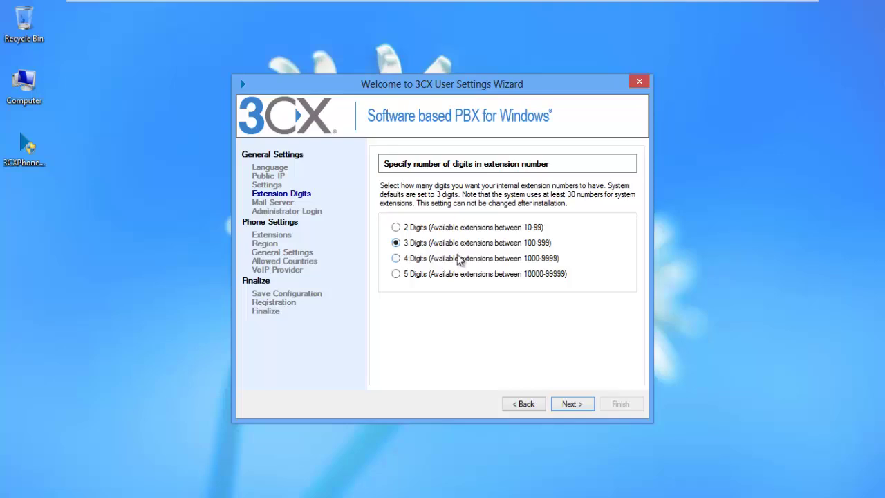
{"action": "left_click", "coordinate": [580, 405]}
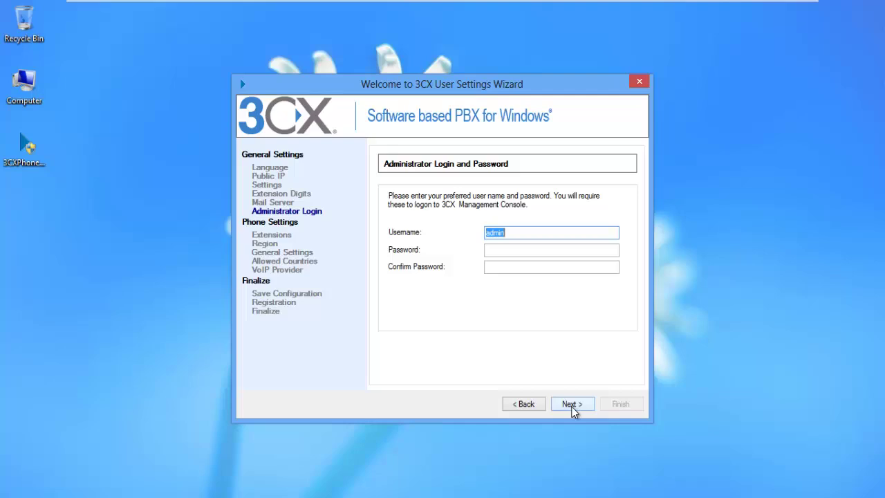
Enter the administrator password on the Administrator Login step.
{"action": "left_click", "coordinate": [529, 250]}
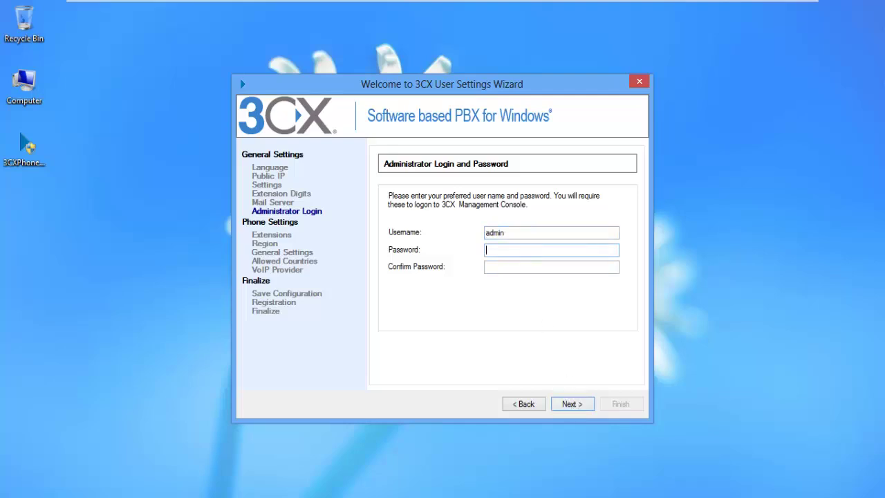
{"action": "type", "text": "admin"}
{"action": "key", "text": "Tab"}
Confirm the administrator password and start a new user extension.
{"action": "type", "text": "admi"}
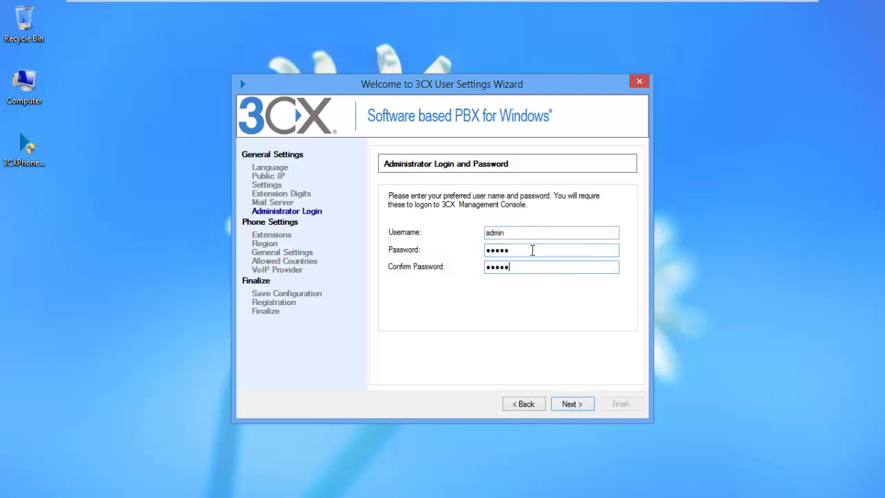
{"action": "type", "text": "n"}
{"action": "left_click", "coordinate": [572, 405]}
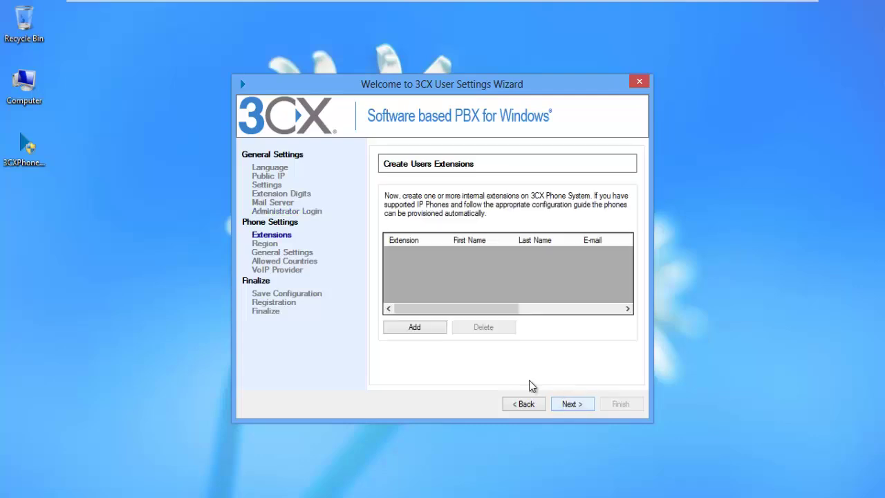
{"action": "left_click", "coordinate": [419, 331]}
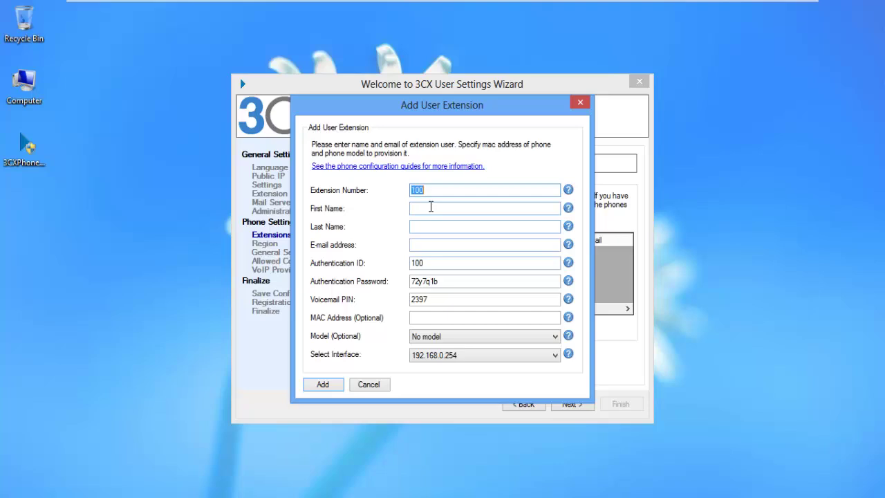
Enter the user's first and last name for extension 100.
{"action": "left_click", "coordinate": [439, 208]}
{"action": "key", "text": "Tab"}
{"action": "key", "text": "Tab"}
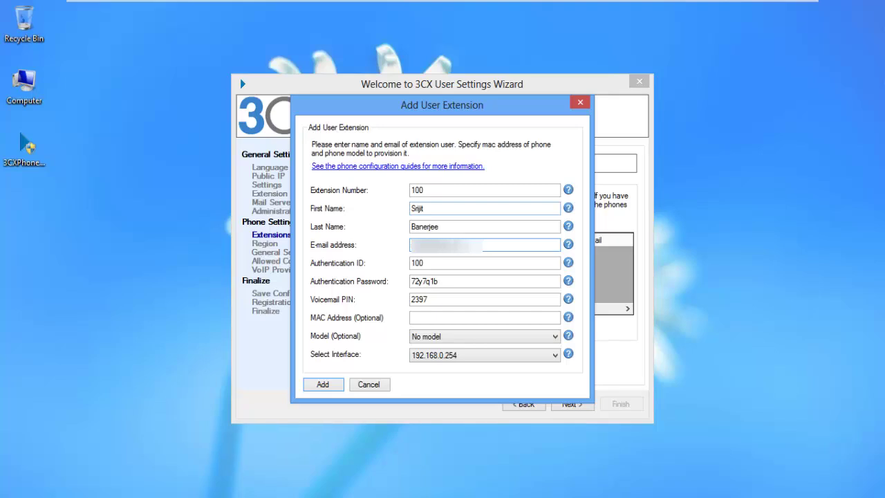
Set extension 100's authentication password and voicemail PIN, then add the extension.
{"action": "key", "text": "Tab"}
{"action": "key", "text": "Tab"}
{"action": "key", "text": "Tab"}
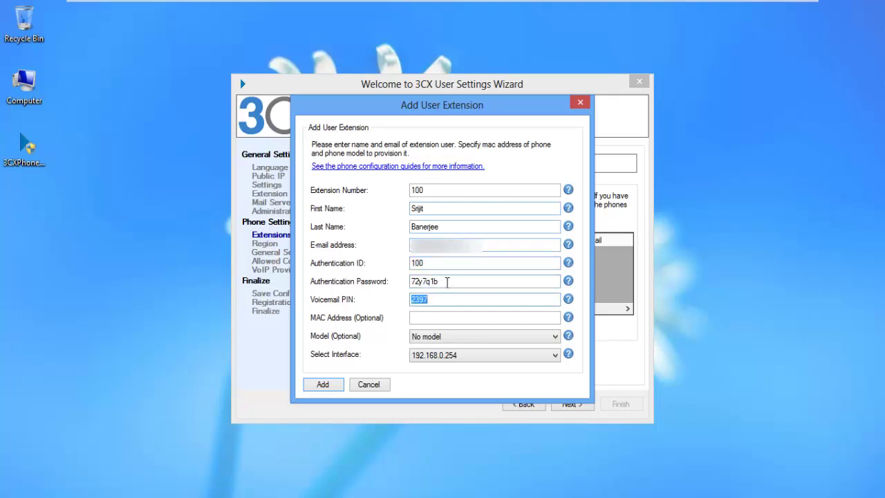
{"action": "key", "text": "shift+Tab"}
{"action": "key", "text": "Tab"}
{"action": "key", "text": "shift+Tab"}
{"action": "type", "text": "100"}
{"action": "key", "text": "Tab"}
{"action": "type", "text": "100"}
{"action": "left_click", "coordinate": [319, 381]}
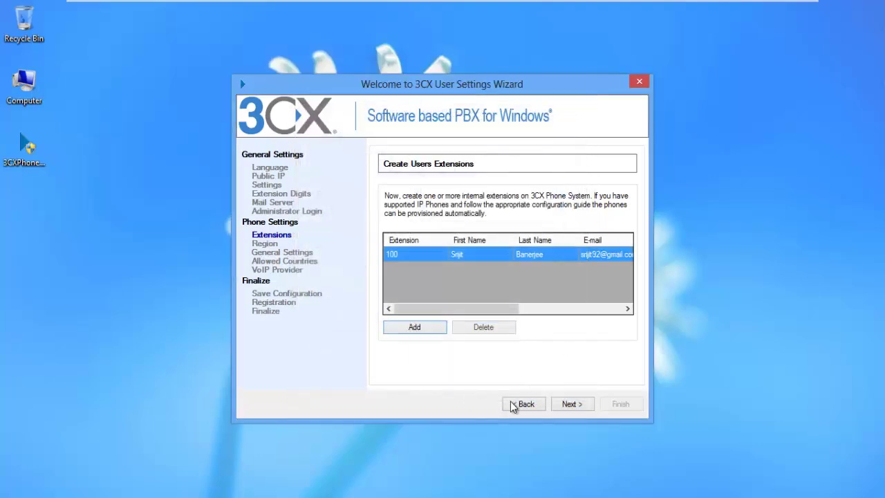
Choose Indonesia as the country in the region settings.
{"action": "left_click", "coordinate": [569, 404]}
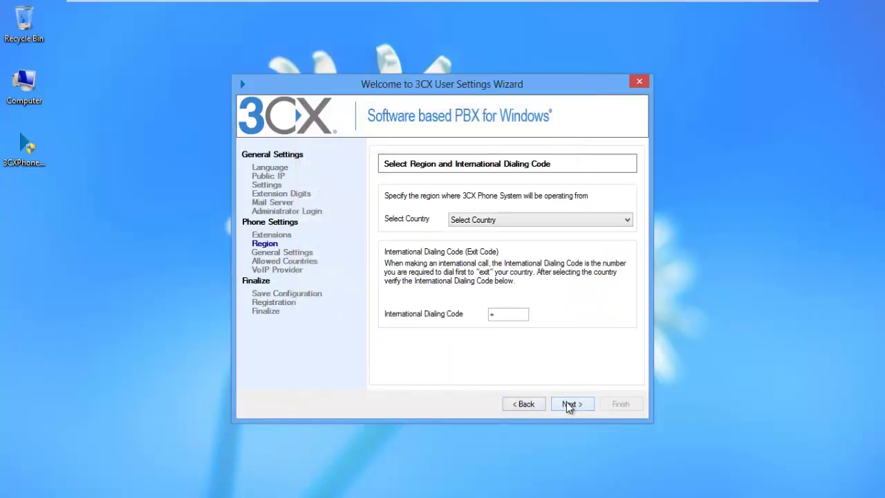
{"action": "left_click", "coordinate": [501, 220]}
{"action": "left_click", "coordinate": [501, 220]}
{"action": "left_click", "coordinate": [501, 220]}
{"action": "key", "text": "i"}
{"action": "scroll", "coordinate": [477, 346], "scroll_direction": "down", "scroll_amount": 1}
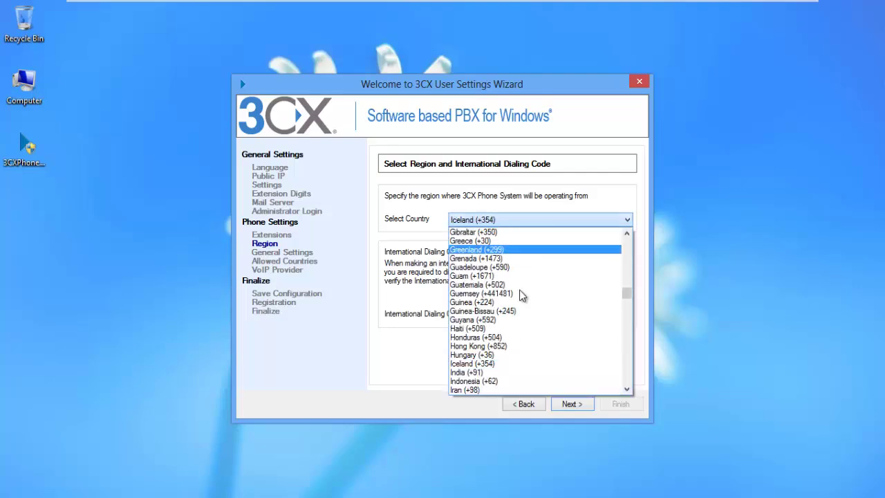
{"action": "left_click", "coordinate": [474, 380]}
Keep 100 as the operator extension and skip configuring a VoIP provider.
{"action": "left_click", "coordinate": [569, 404]}
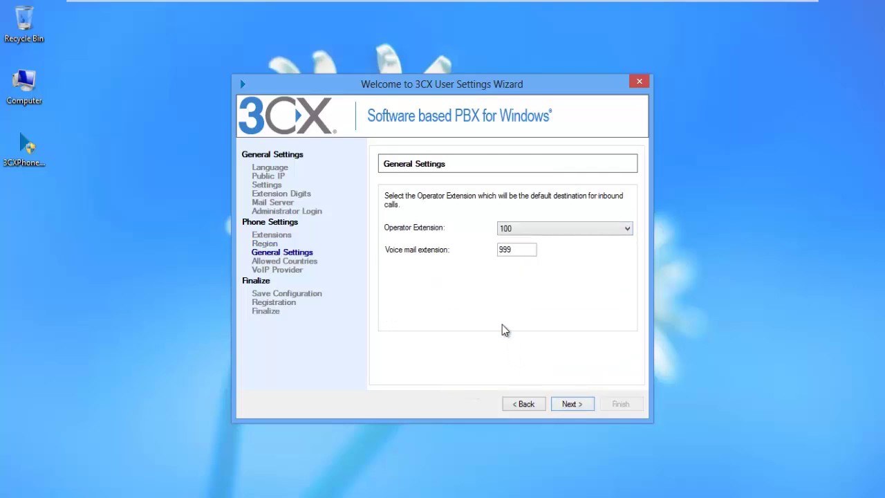
{"action": "left_click", "coordinate": [552, 229]}
{"action": "left_click", "coordinate": [553, 229]}
{"action": "left_click", "coordinate": [573, 405]}
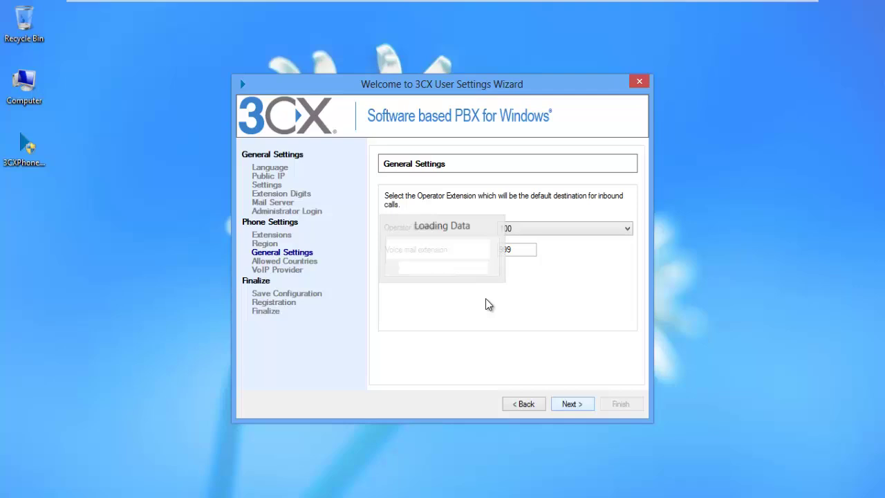
{"action": "left_click", "coordinate": [583, 405]}
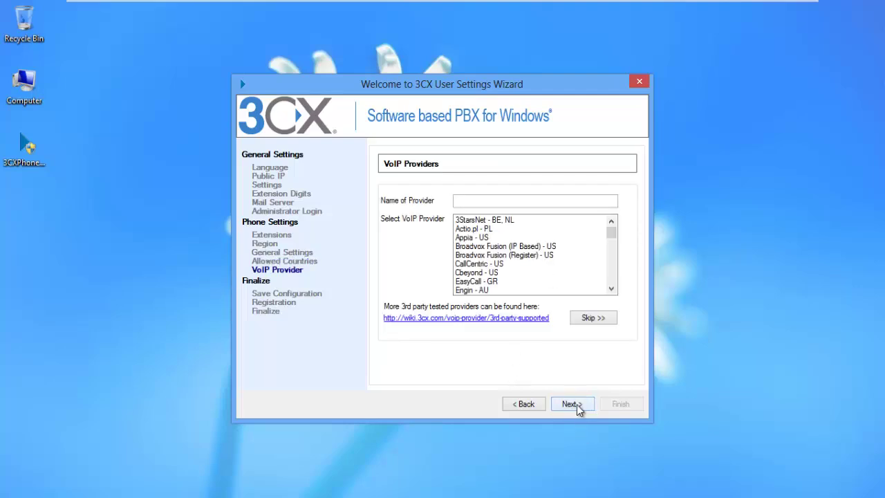
{"action": "left_click", "coordinate": [588, 317]}
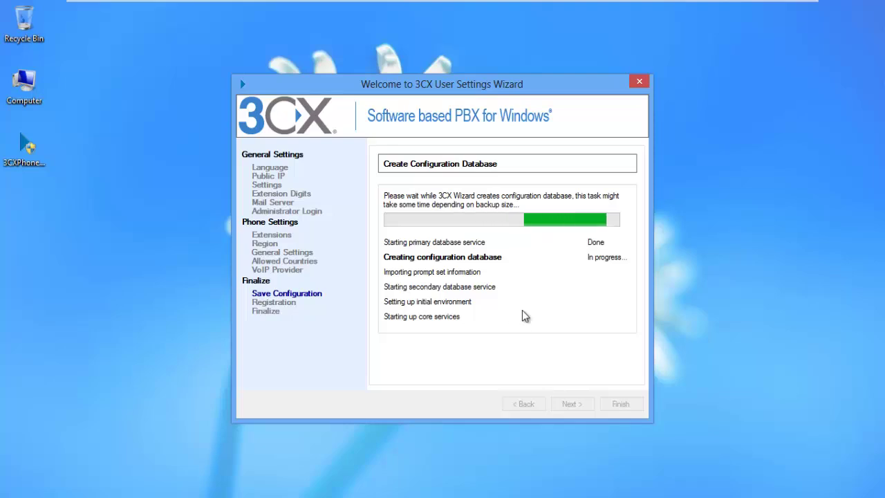
Continue after the configuration database finishes and skip online registration.
{"action": "mouse_move", "coordinate": [626, 6]}
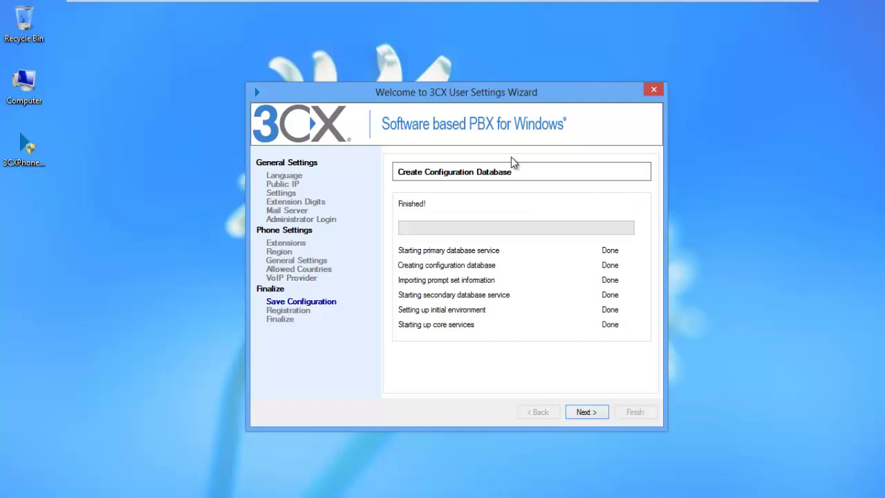
{"action": "left_click", "coordinate": [584, 412]}
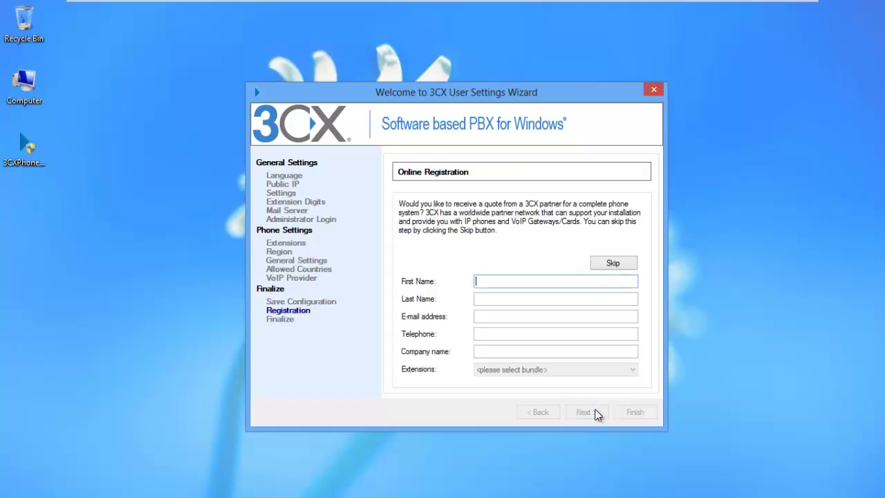
{"action": "left_click", "coordinate": [612, 266]}
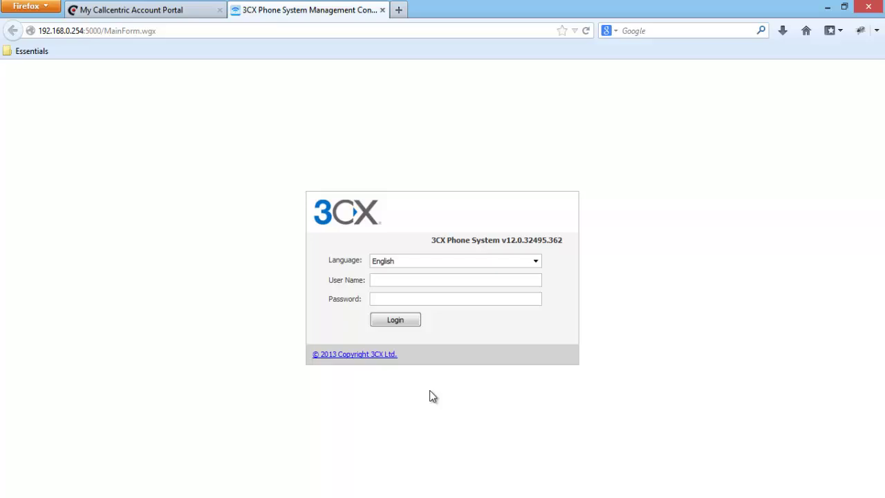
Log in to the management console as administrator and inspect unregistered extension 100.
{"action": "type", "text": "admi"}
{"action": "key", "text": "Tab"}
{"action": "type", "text": "•••••"}
{"action": "left_click", "coordinate": [401, 283]}
{"action": "type", "text": "n"}
{"action": "left_click", "coordinate": [393, 322]}
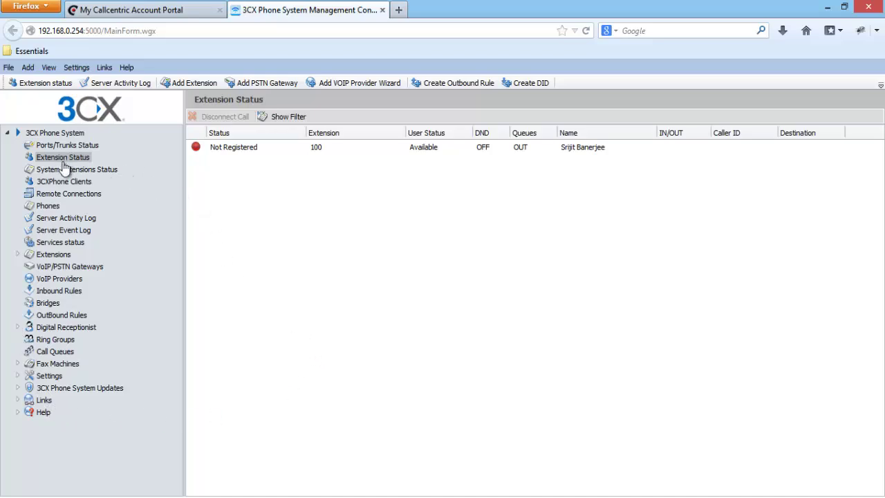
{"action": "left_click", "coordinate": [262, 154]}
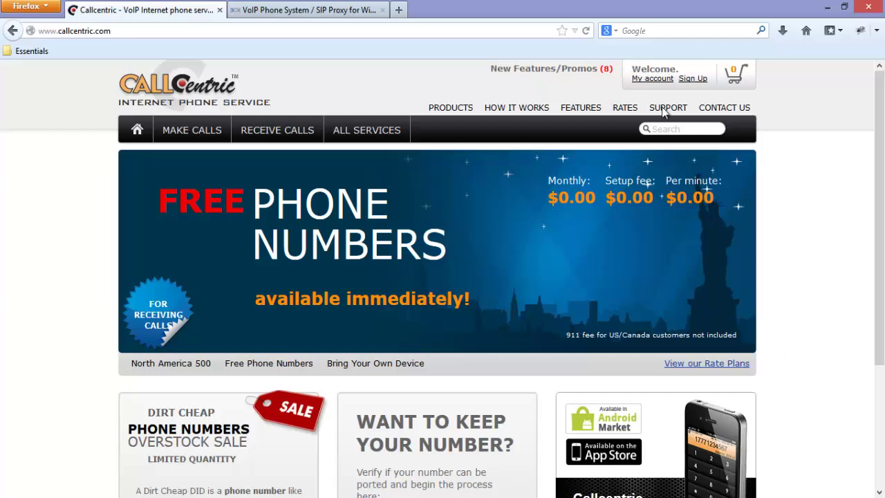
Fill in the Callcentric sign-up form with the customer's name and accept the agreements.
{"action": "left_click", "coordinate": [693, 79]}
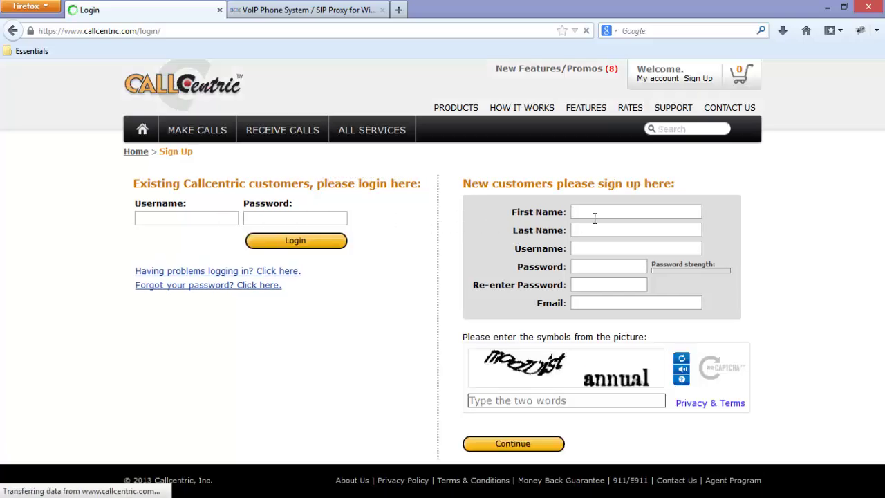
{"action": "left_click", "coordinate": [606, 211]}
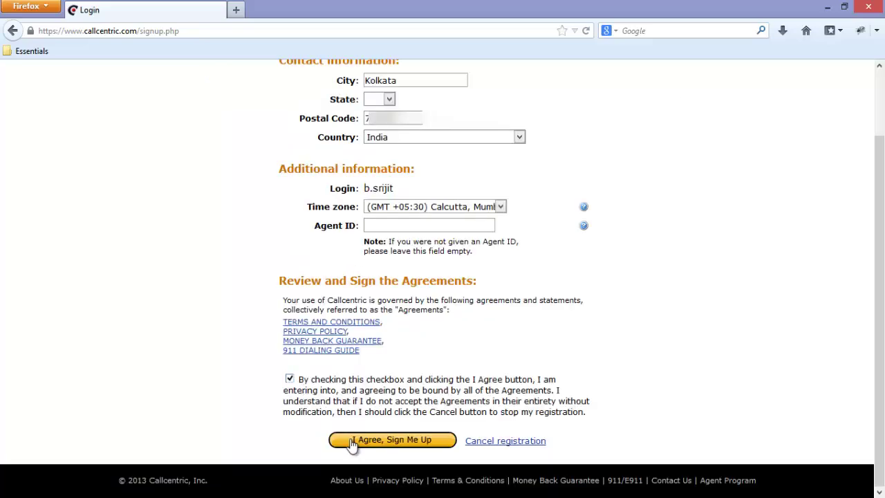
{"action": "left_click", "coordinate": [423, 441]}
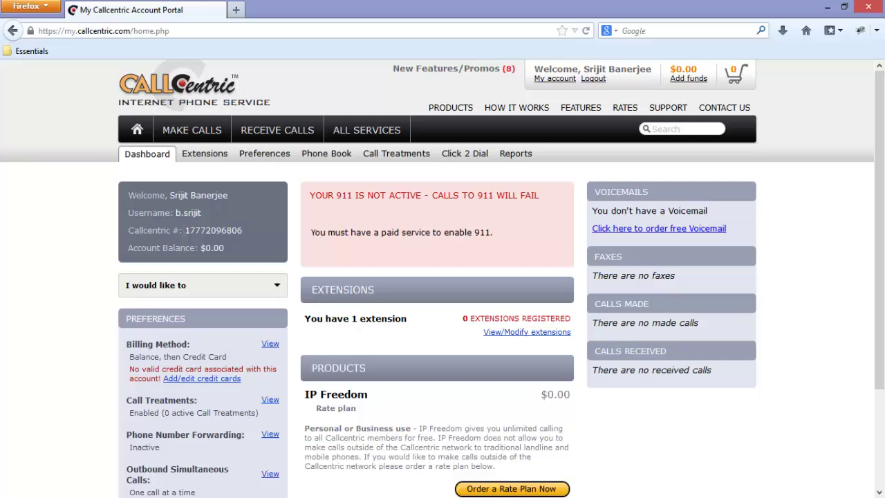
Highlight the Callcentric account number on the account Dashboard.
{"action": "left_click_drag", "start_coordinate": [184, 230], "coordinate": [245, 231]}
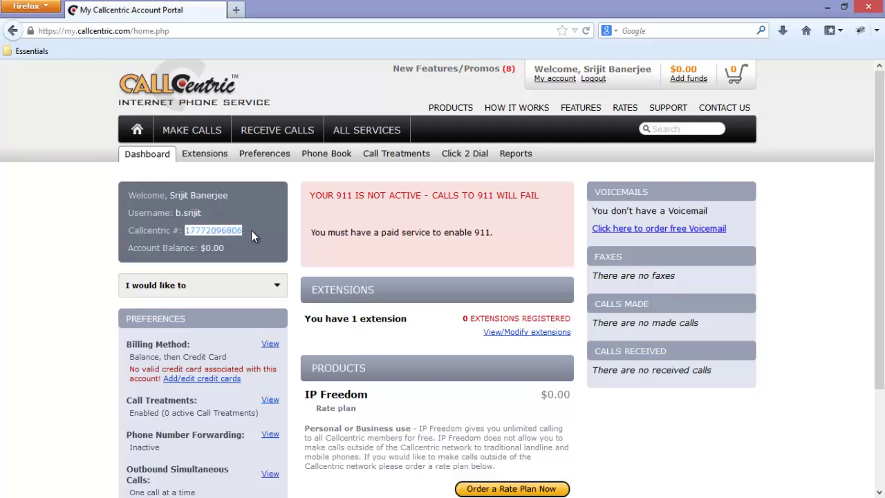
{"action": "left_click", "coordinate": [511, 263]}
{"action": "scroll", "coordinate": [510, 274], "scroll_direction": "down", "scroll_amount": 1}
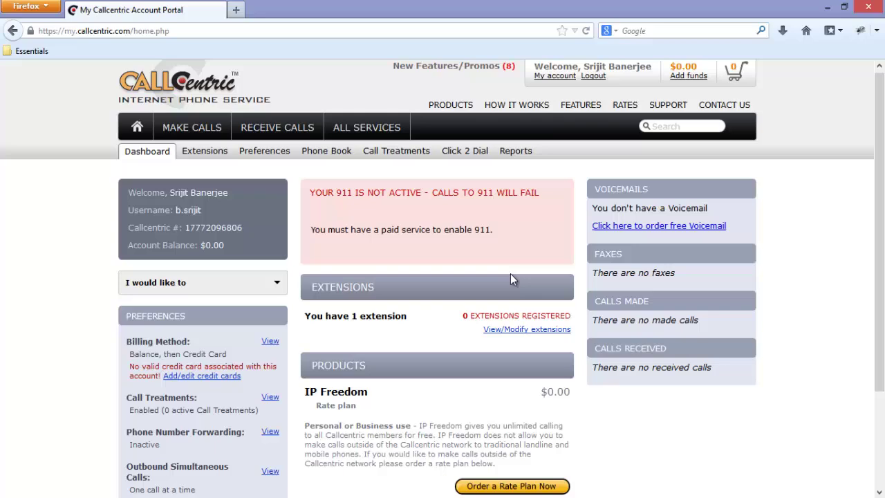
{"action": "scroll", "coordinate": [511, 273], "scroll_direction": "down", "scroll_amount": 3}
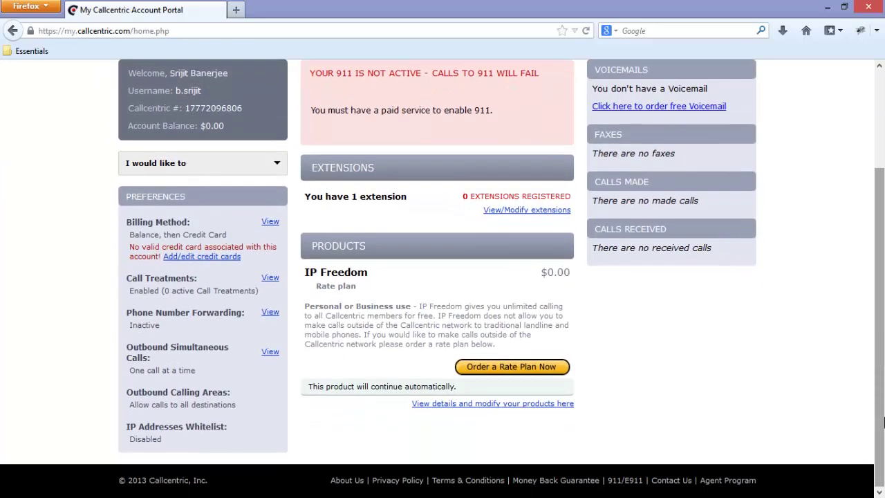
{"action": "left_click_drag", "start_coordinate": [884, 423], "coordinate": [883, 320]}
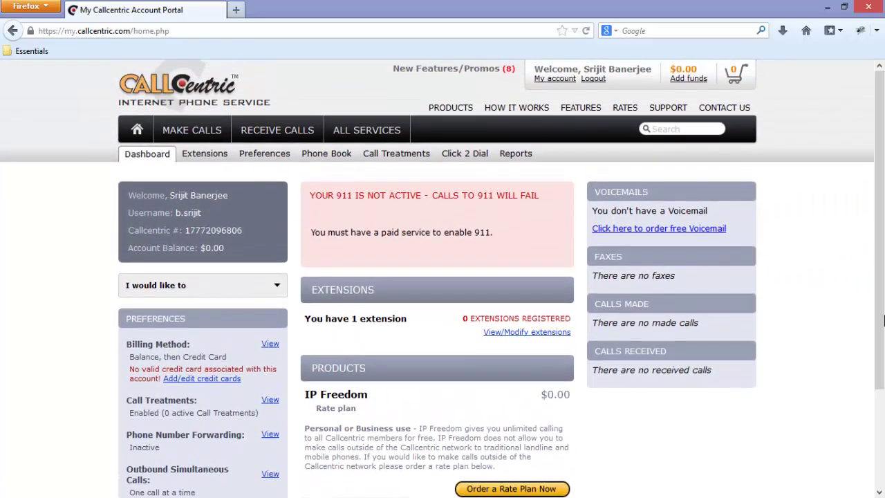
Check the account's default extension 100 in Extensions, then return to the Dashboard.
{"action": "left_click", "coordinate": [204, 155]}
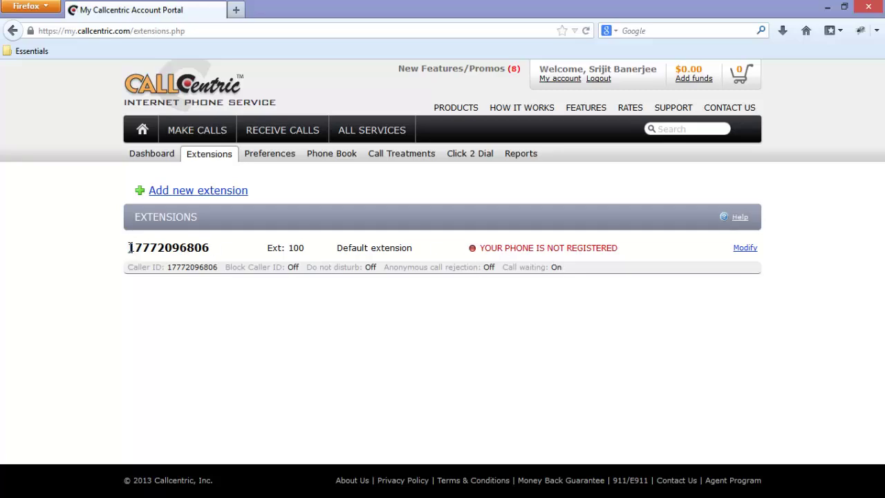
{"action": "left_click_drag", "start_coordinate": [128, 247], "coordinate": [315, 246]}
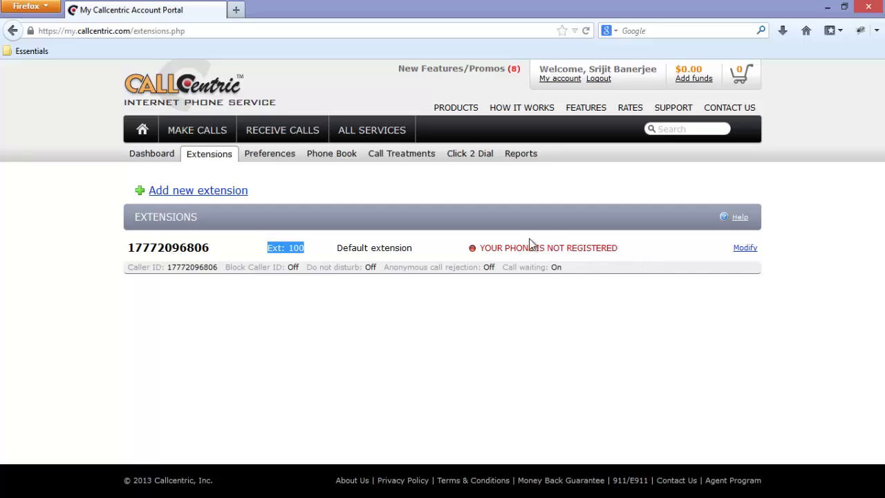
{"action": "left_click", "coordinate": [152, 154]}
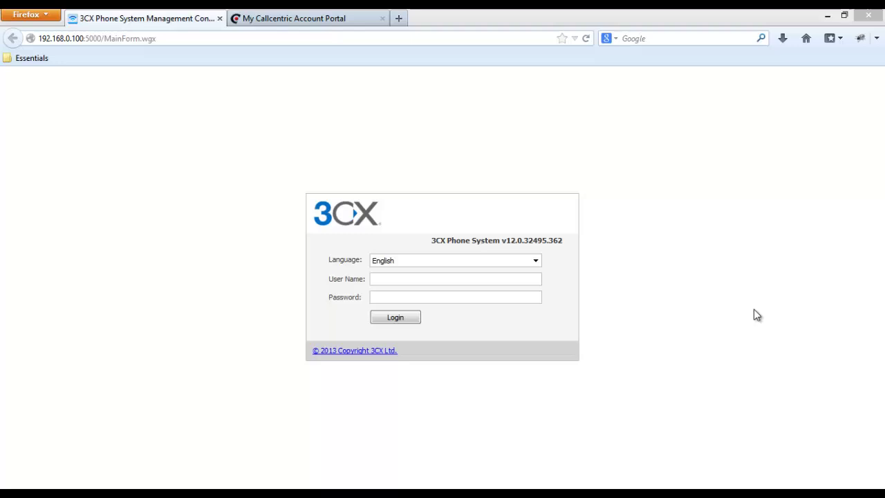
Copy the Callcentric account number from the account portal.
{"action": "left_click", "coordinate": [230, 11]}
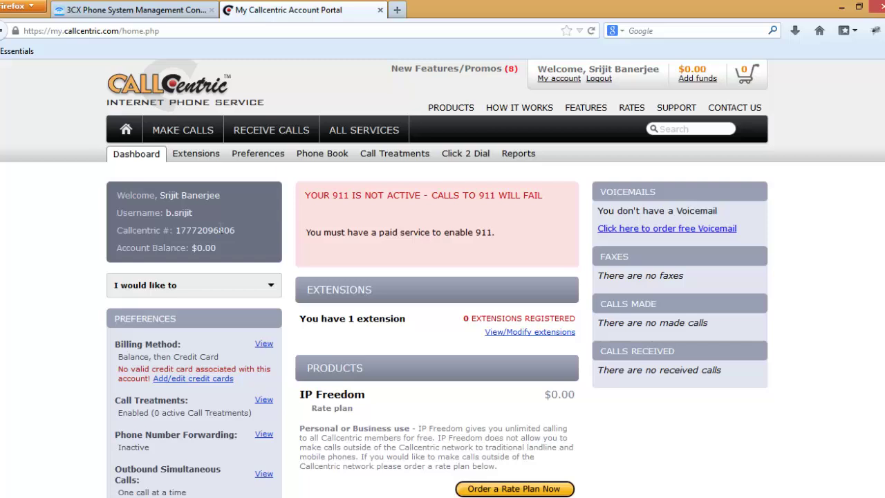
{"action": "left_click_drag", "start_coordinate": [228, 230], "coordinate": [192, 233]}
{"action": "right_click", "coordinate": [192, 233]}
{"action": "left_click", "coordinate": [208, 241]}
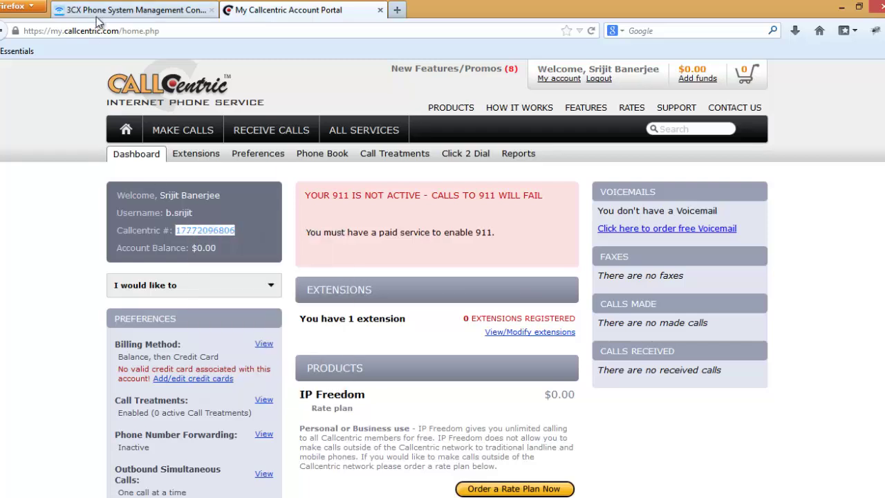
Log in to the 3CX console as admin and go to VoIP Providers.
{"action": "left_click", "coordinate": [121, 10]}
{"action": "left_click", "coordinate": [391, 277]}
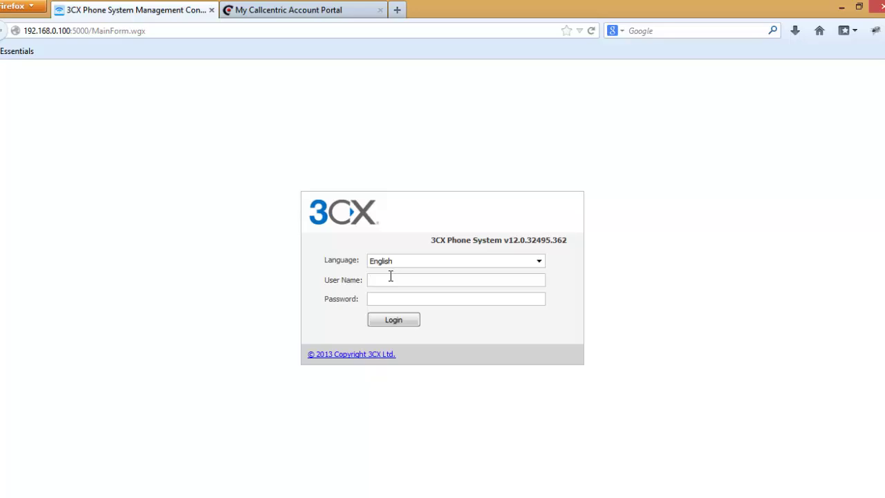
{"action": "type", "text": "admin"}
{"action": "key", "text": "Tab"}
{"action": "type", "text": "••••••"}
{"action": "key", "text": "Return"}
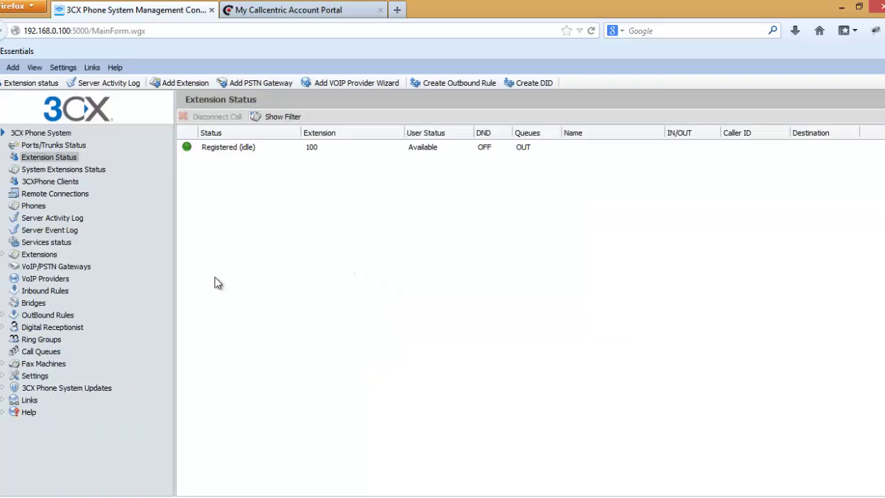
{"action": "left_click", "coordinate": [33, 278]}
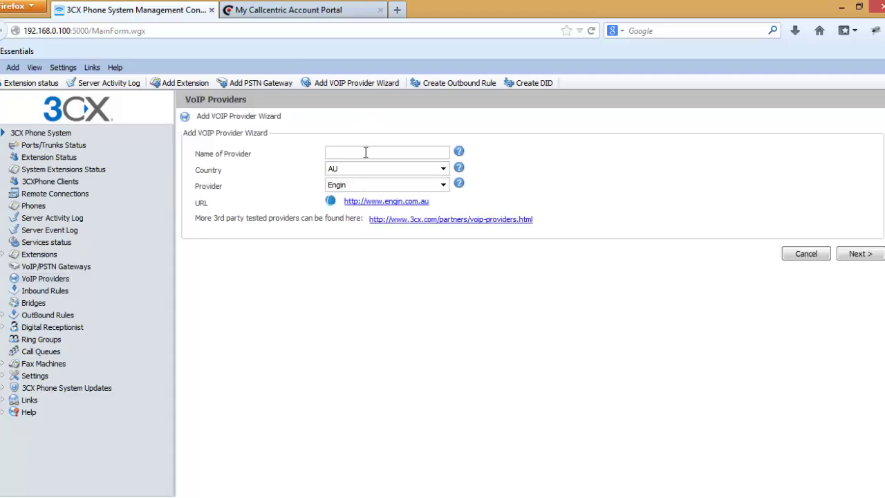
Create a provider named Callcentric with country US and provider CallCentric, keeping default SIP server details.
{"action": "left_click", "coordinate": [365, 152]}
{"action": "type", "text": "Callcentric"}
{"action": "left_click", "coordinate": [364, 171]}
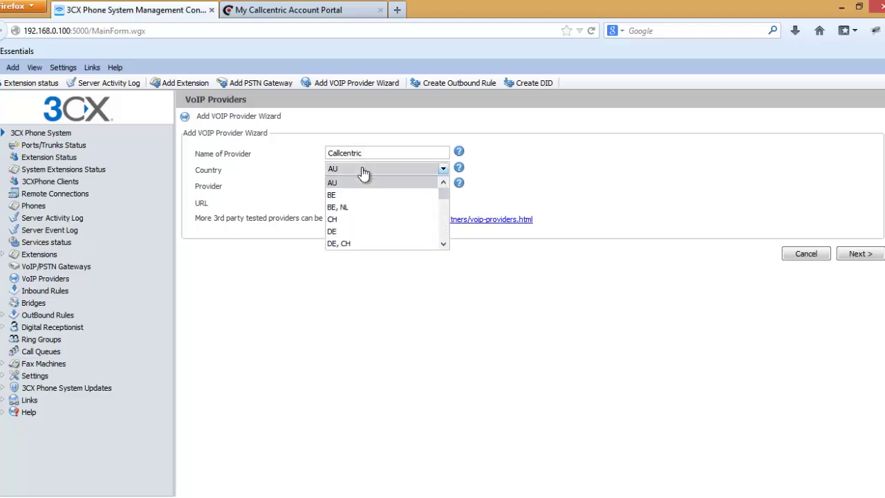
{"action": "left_click_drag", "start_coordinate": [439, 200], "coordinate": [443, 263]}
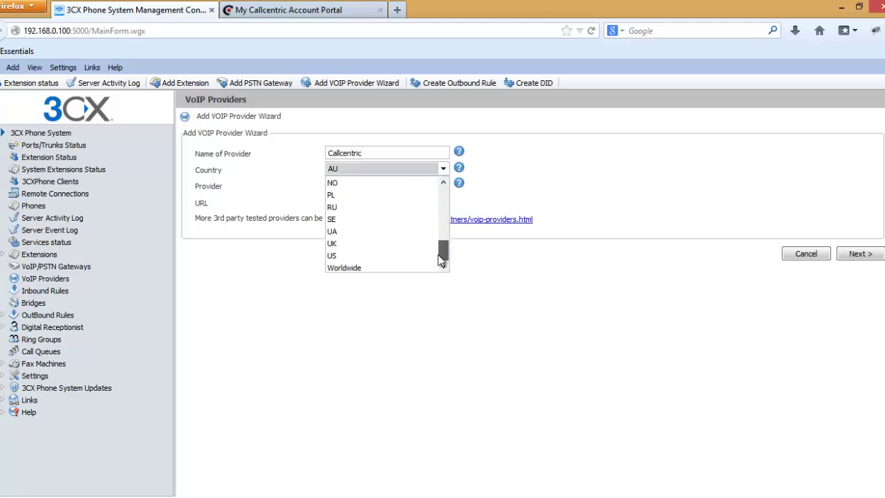
{"action": "left_click", "coordinate": [374, 255]}
{"action": "left_click", "coordinate": [366, 187]}
{"action": "left_click", "coordinate": [380, 235]}
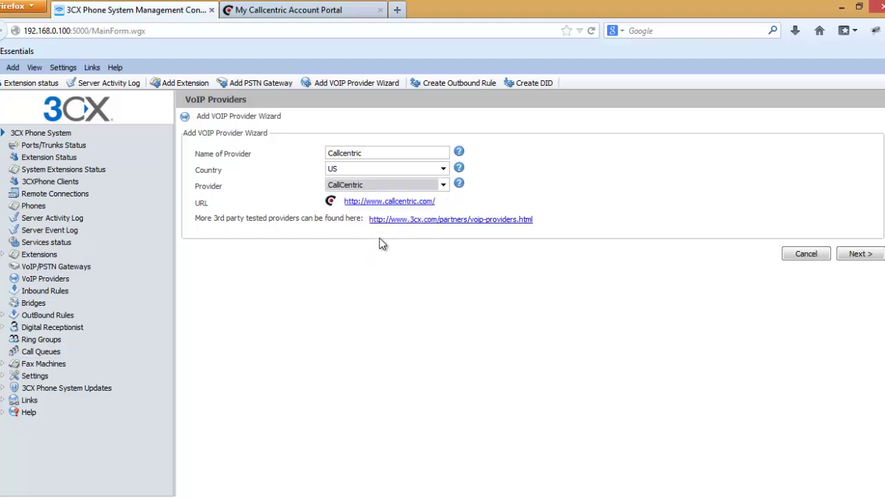
{"action": "left_click", "coordinate": [860, 254]}
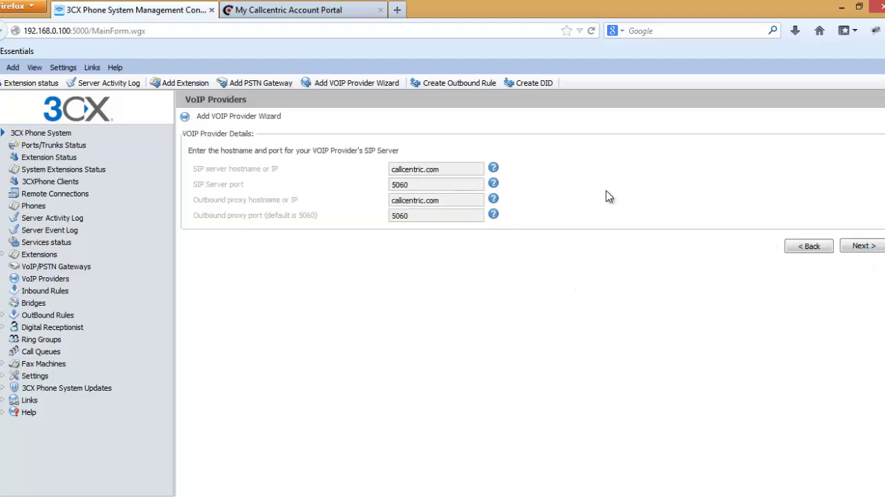
{"action": "left_click", "coordinate": [863, 246]}
Paste the Callcentric number as the external number and enter the authentication password.
{"action": "left_click", "coordinate": [404, 167]}
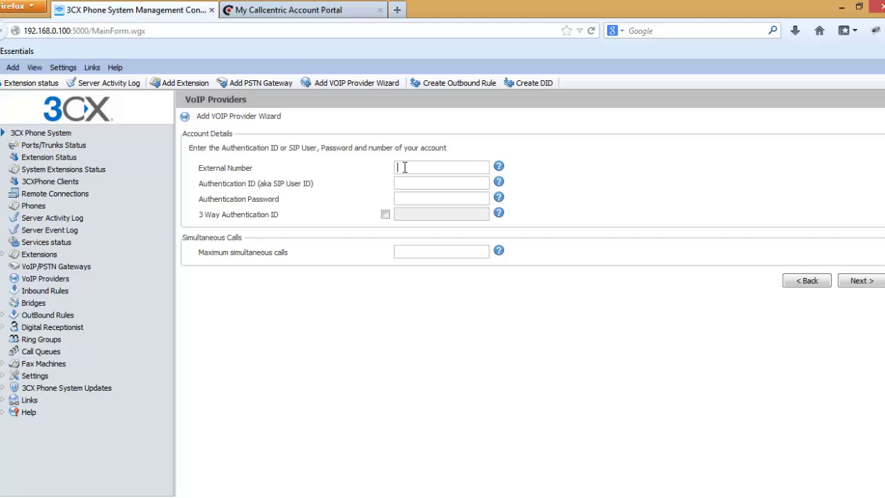
{"action": "key", "text": "ctrl+v"}
{"action": "key", "text": "ctrl+v"}
{"action": "type", "text": "••••••••••"}
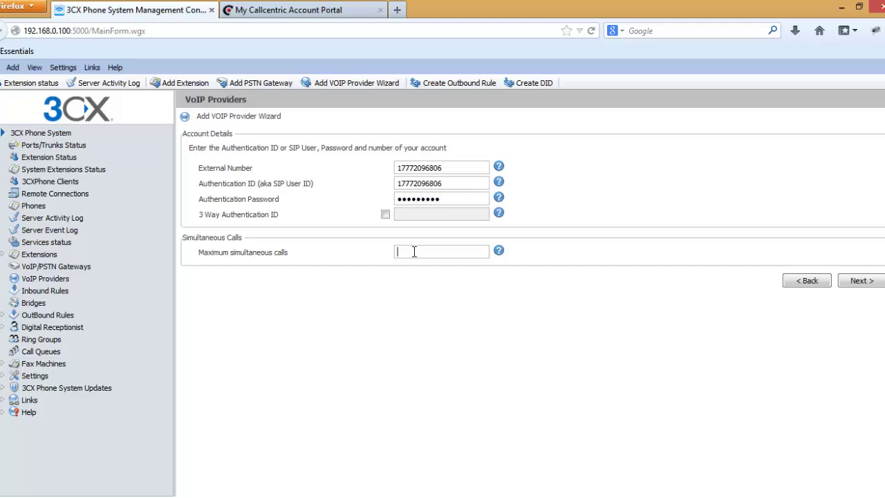
{"action": "type", "text": "2"}
Skip office hours, add an outbound rule with prefix 1 via Callcentric, and finish.
{"action": "left_click", "coordinate": [861, 281]}
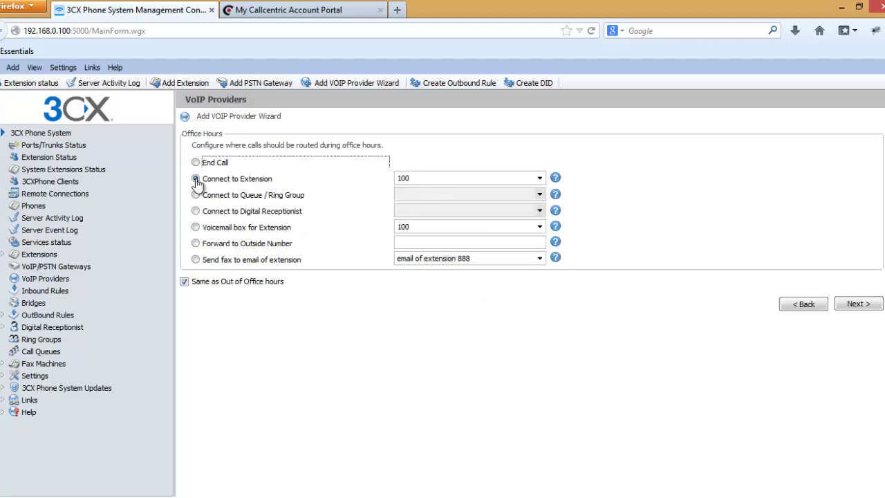
{"action": "left_click", "coordinate": [855, 305]}
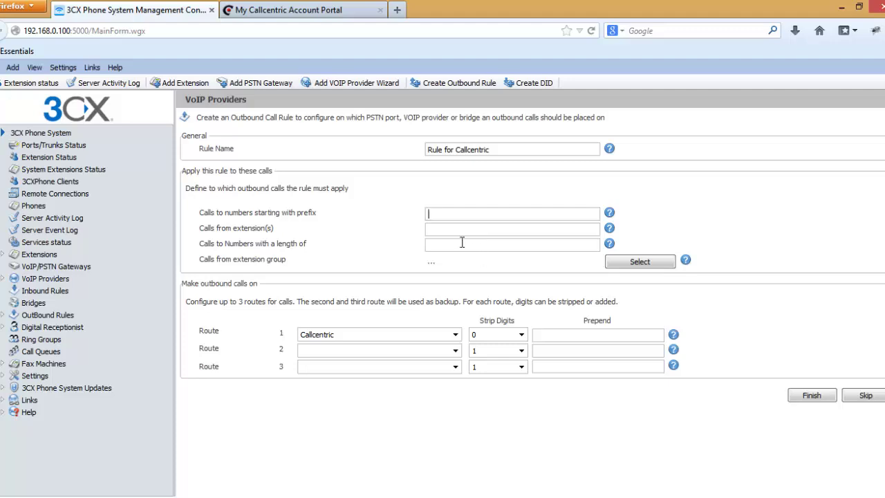
{"action": "type", "text": "1"}
{"action": "left_click", "coordinate": [818, 401]}
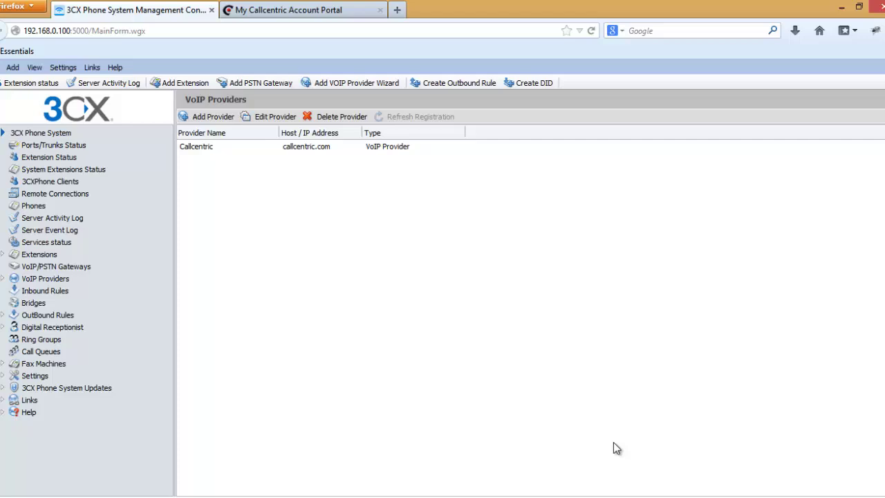
View Ports/Trunks Status, select the Not Registered Callcentric trunk, and dismiss the exception error.
{"action": "left_click", "coordinate": [59, 147]}
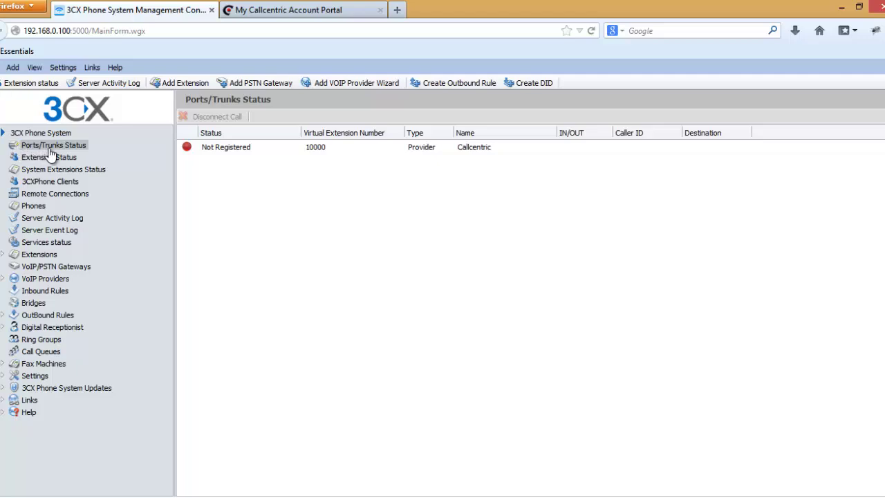
{"action": "left_click", "coordinate": [225, 148]}
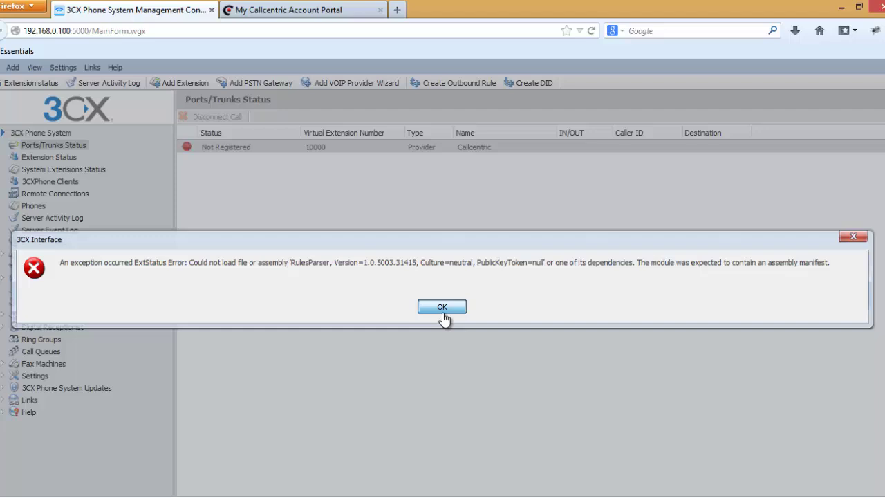
{"action": "left_click", "coordinate": [443, 314]}
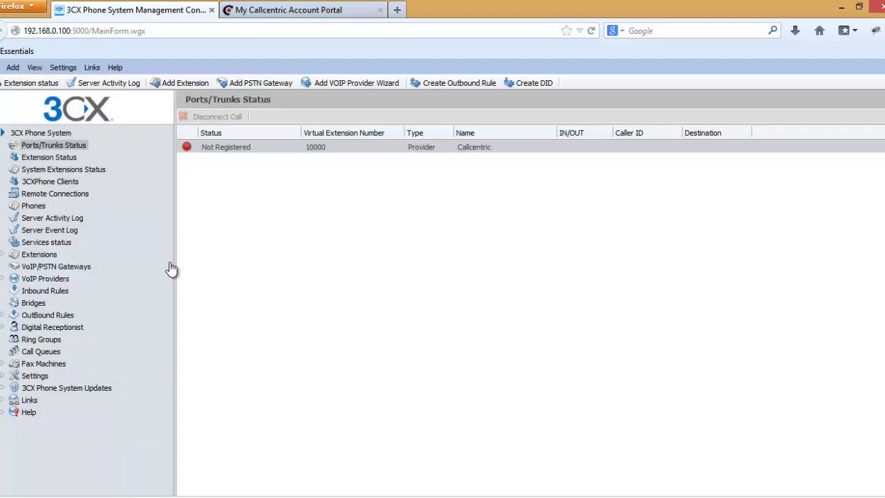
Change Callcentric's SIP server and outbound proxy ports from 5060 to 0, save, and recheck status.
{"action": "left_click", "coordinate": [44, 279]}
{"action": "double_click", "coordinate": [214, 151]}
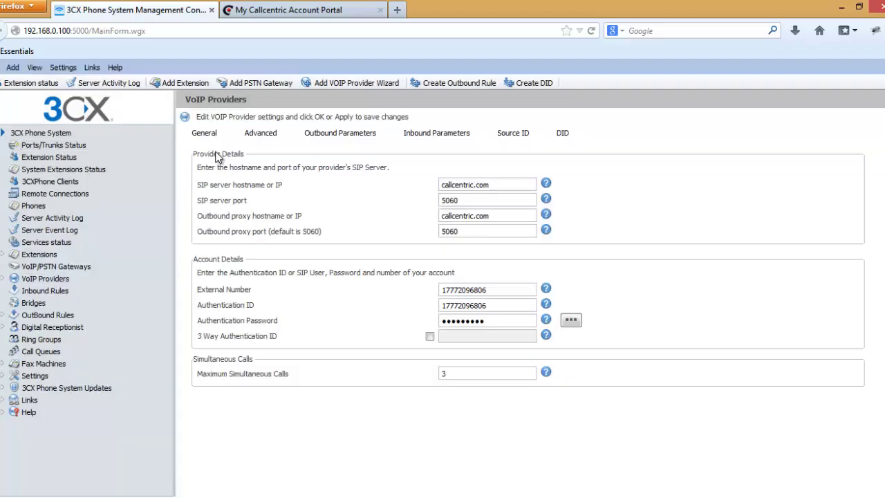
{"action": "left_click_drag", "start_coordinate": [468, 200], "coordinate": [374, 203]}
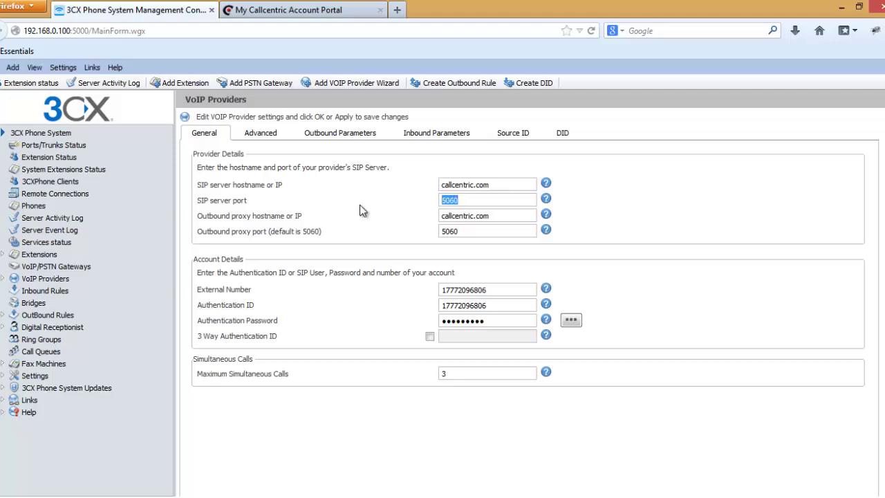
{"action": "type", "text": "0"}
{"action": "left_click_drag", "start_coordinate": [468, 230], "coordinate": [257, 253]}
{"action": "type", "text": "0"}
{"action": "scroll", "coordinate": [871, 484], "scroll_direction": "down", "scroll_amount": 1}
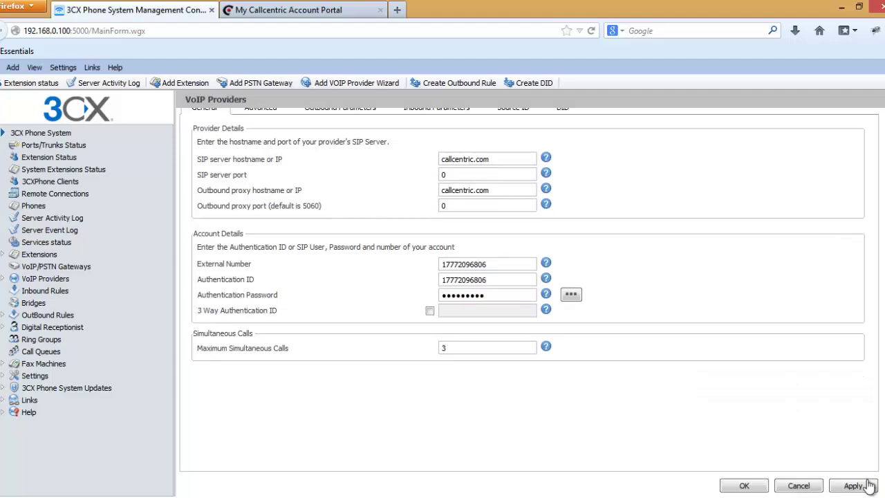
{"action": "left_click", "coordinate": [733, 484]}
{"action": "left_click", "coordinate": [64, 148]}
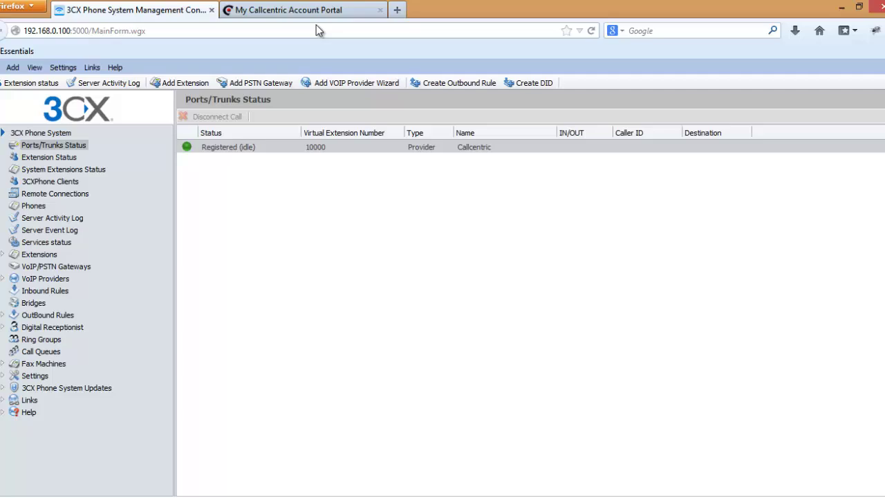
Close the Callcentric portal tab and bring up the hidden system tray icons.
{"action": "left_click", "coordinate": [379, 9]}
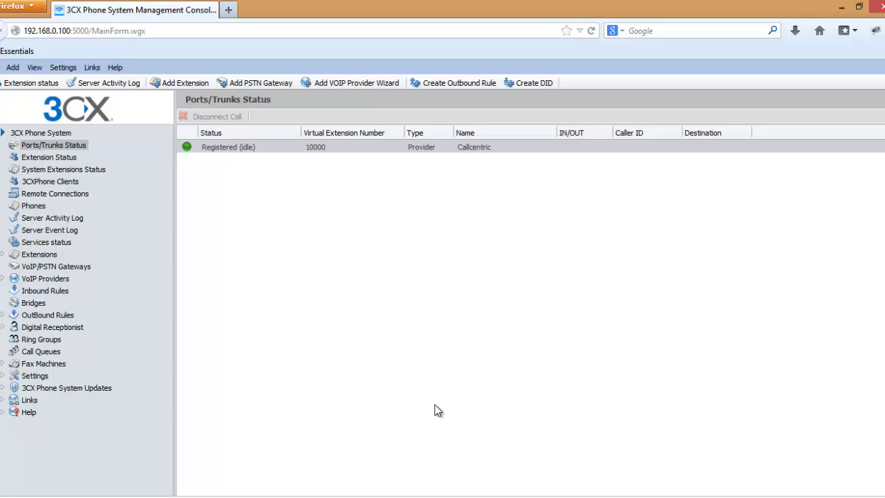
{"action": "left_click", "coordinate": [767, 496]}
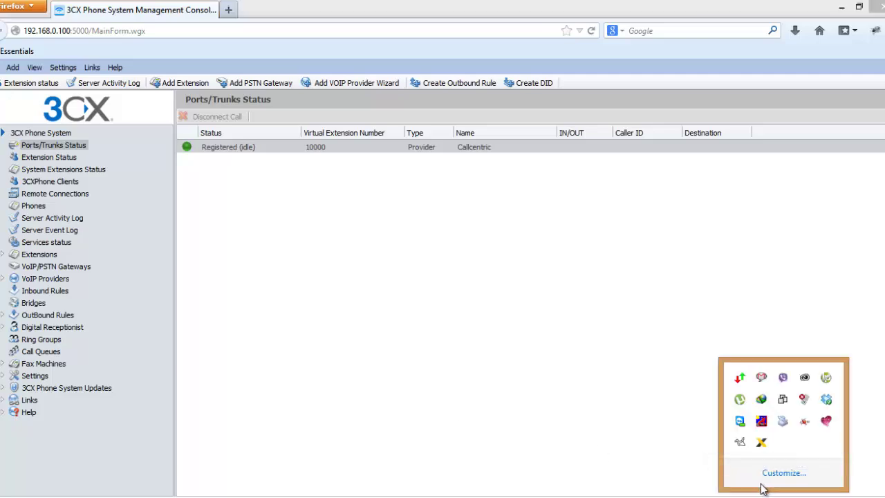
{"action": "left_click", "coordinate": [672, 482]}
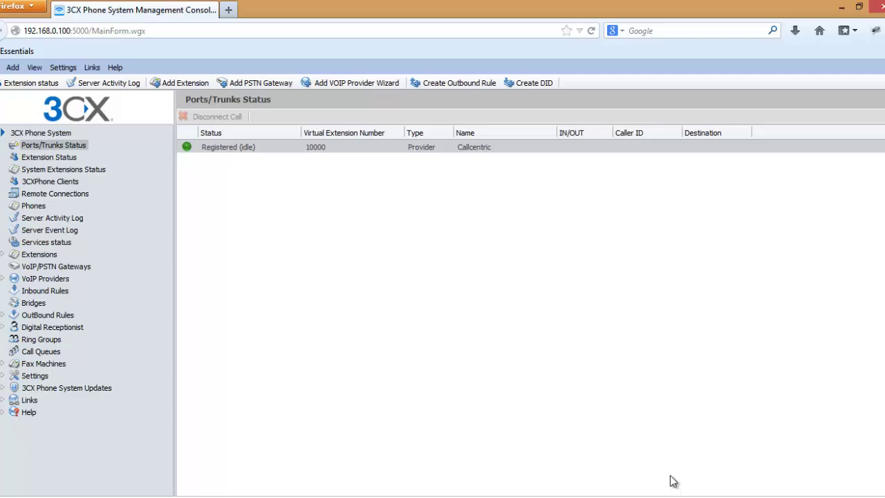
{"action": "left_click", "coordinate": [767, 496]}
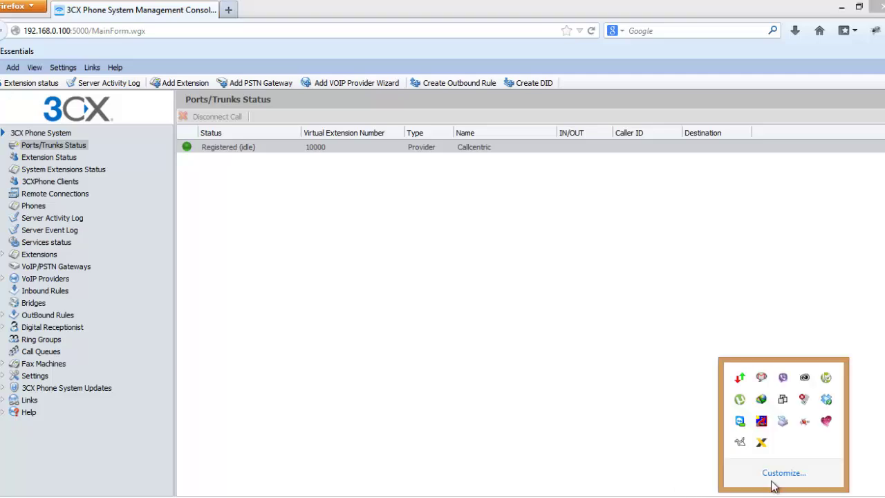
Launch X-Lite from the tray and bring up its SIP Account Settings.
{"action": "left_click", "coordinate": [763, 444]}
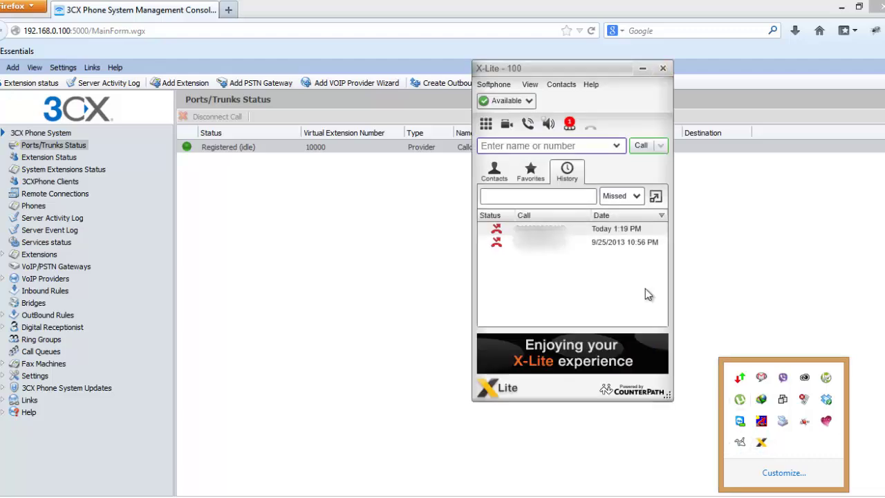
{"action": "left_click", "coordinate": [505, 85]}
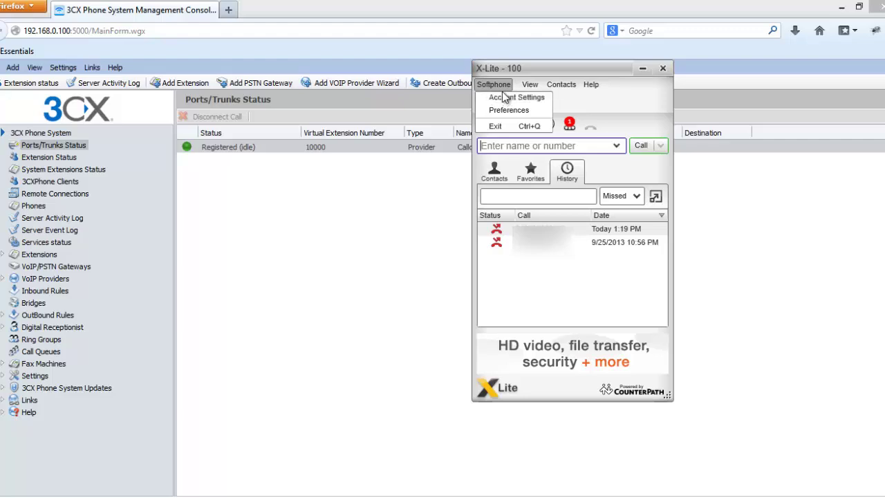
{"action": "left_click", "coordinate": [505, 99]}
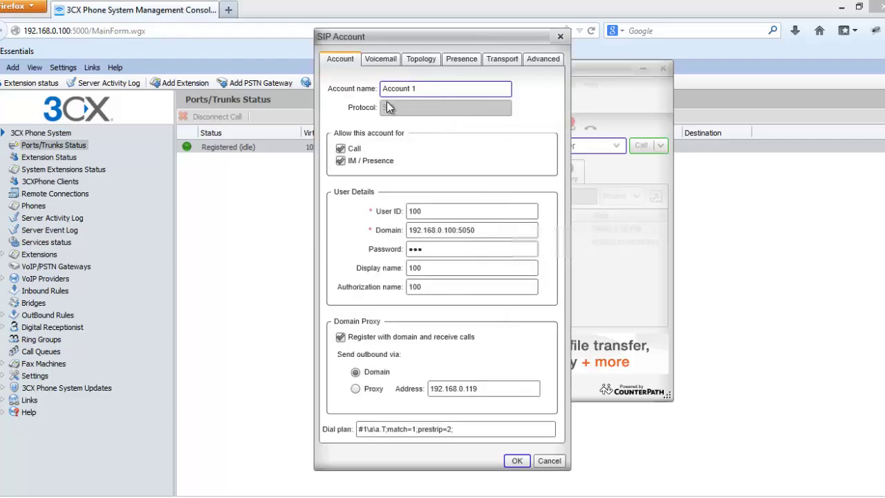
Confirm Account 1 uses User ID 100 and domain 192.168.0.100:5050, then close with OK.
{"action": "triple_click", "coordinate": [404, 92]}
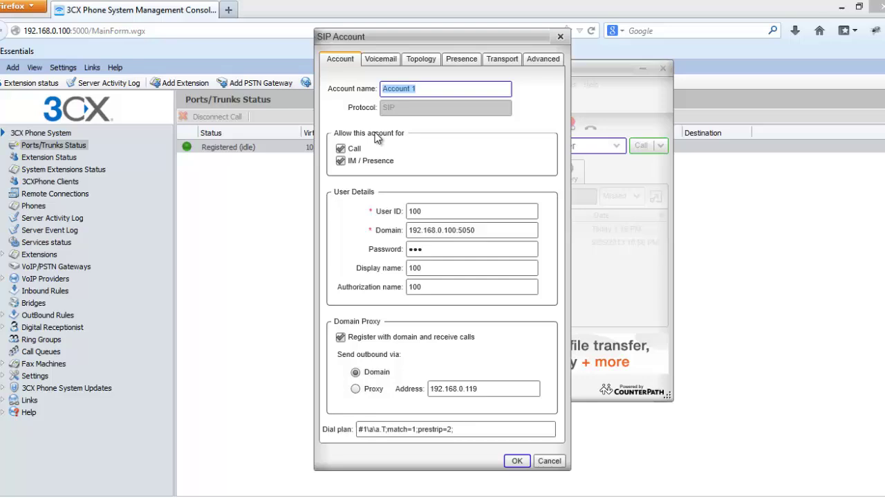
{"action": "double_click", "coordinate": [431, 211]}
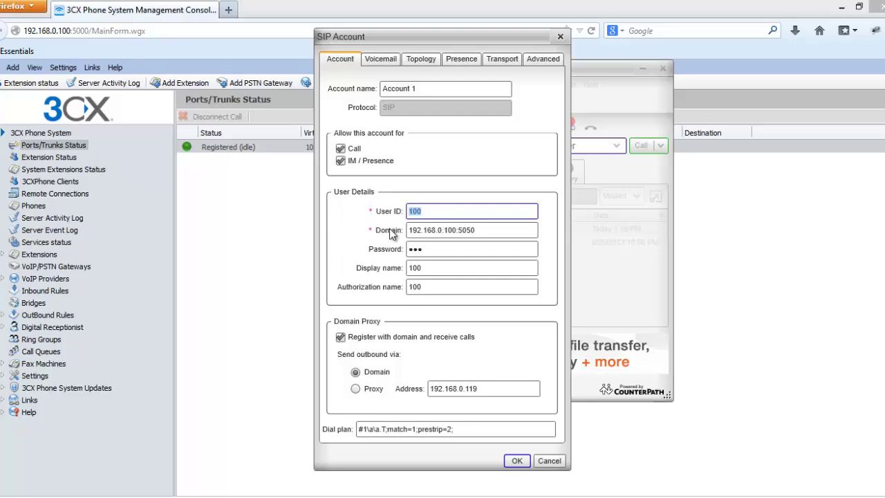
{"action": "double_click", "coordinate": [454, 230]}
{"action": "left_click", "coordinate": [446, 230]}
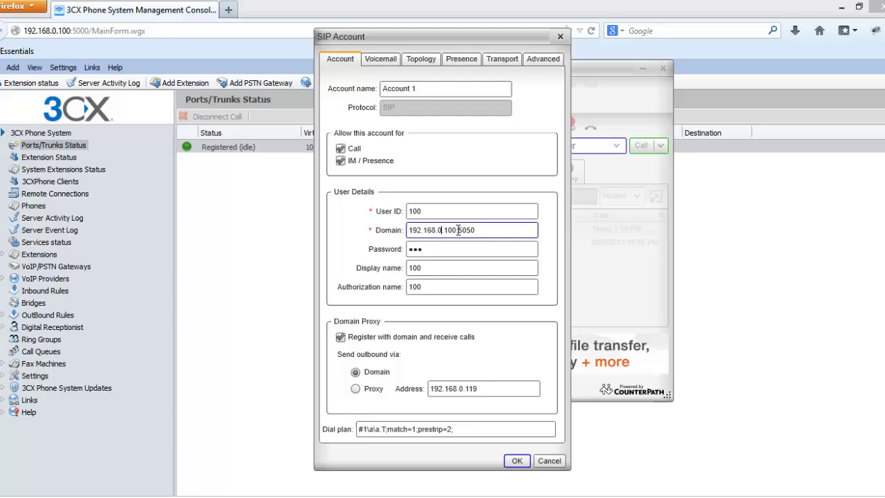
{"action": "left_click_drag", "start_coordinate": [458, 230], "coordinate": [405, 234]}
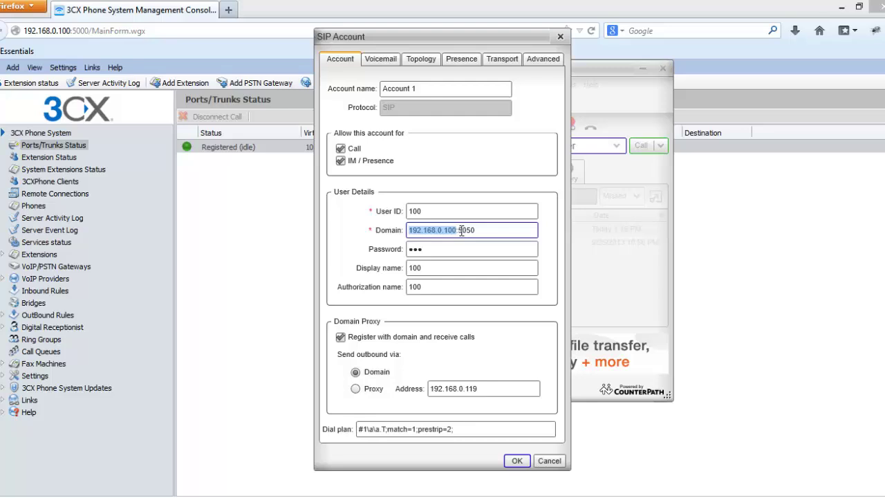
{"action": "left_click_drag", "start_coordinate": [457, 230], "coordinate": [481, 230]}
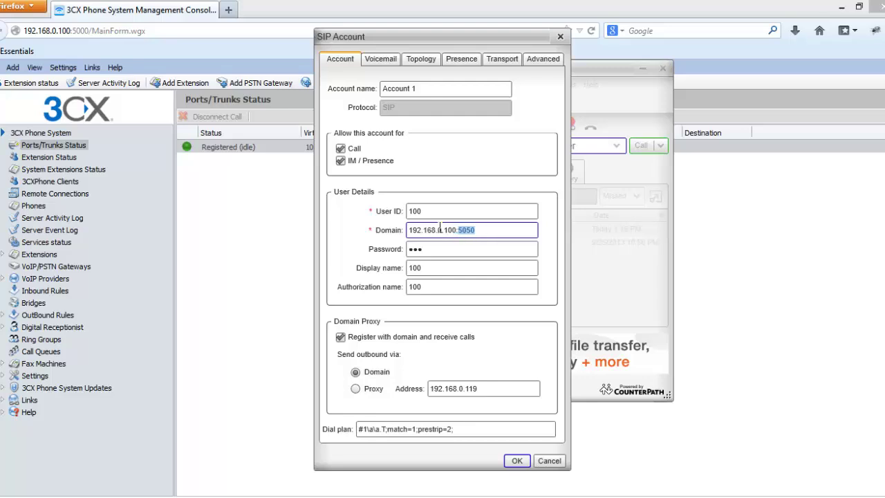
{"action": "left_click_drag", "start_coordinate": [457, 230], "coordinate": [407, 271]}
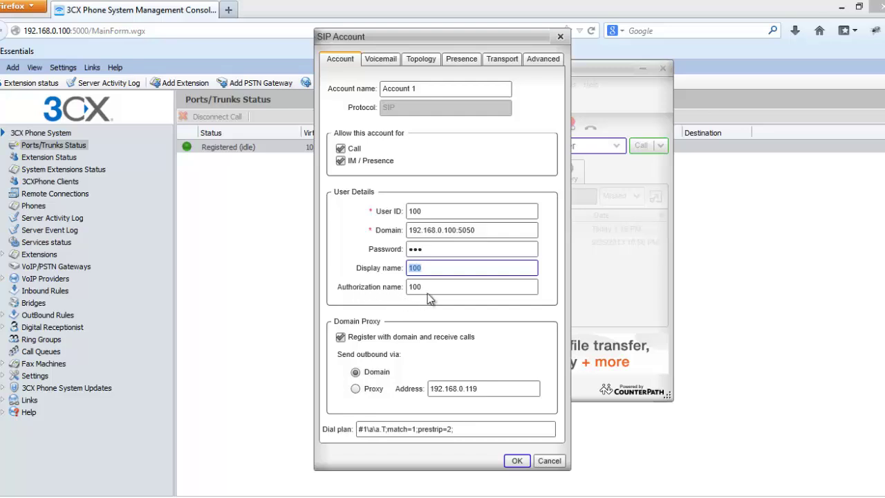
{"action": "left_click_drag", "start_coordinate": [428, 294], "coordinate": [407, 287]}
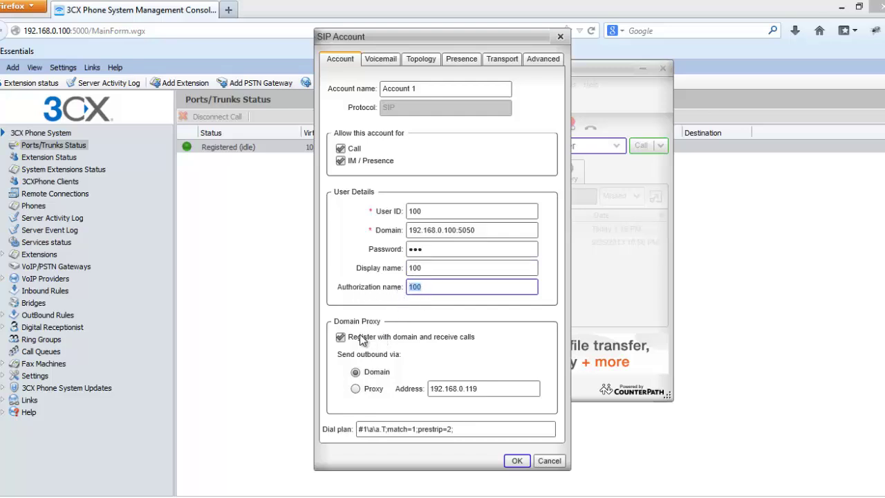
{"action": "left_click", "coordinate": [517, 460]}
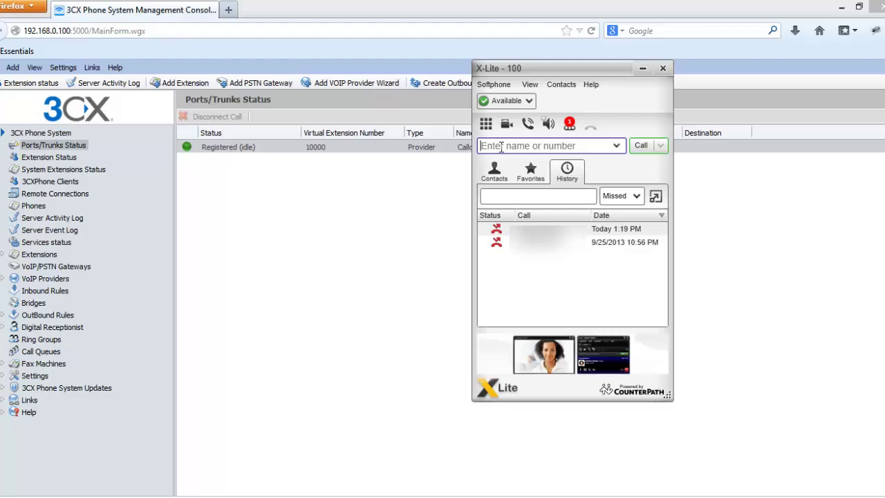
Paste the Callcentric test number into X-Lite, call it, and hang up once connected.
{"action": "key", "text": "ctrl+v"}
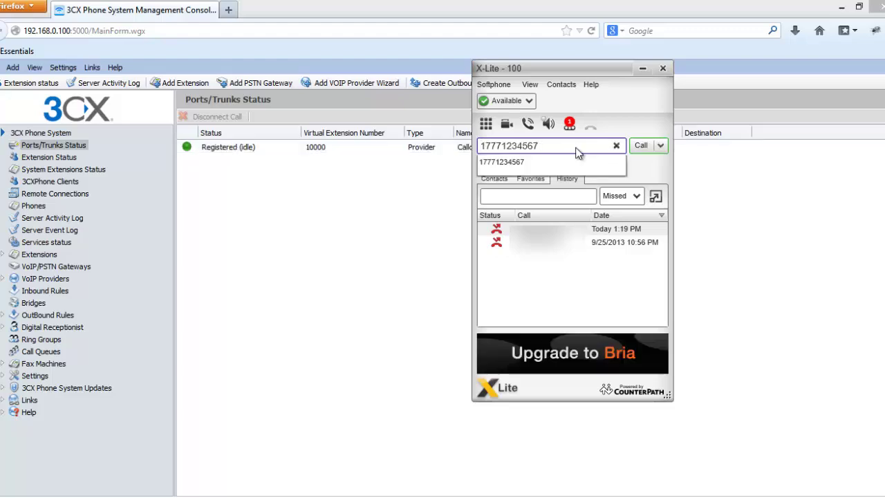
{"action": "left_click", "coordinate": [644, 145]}
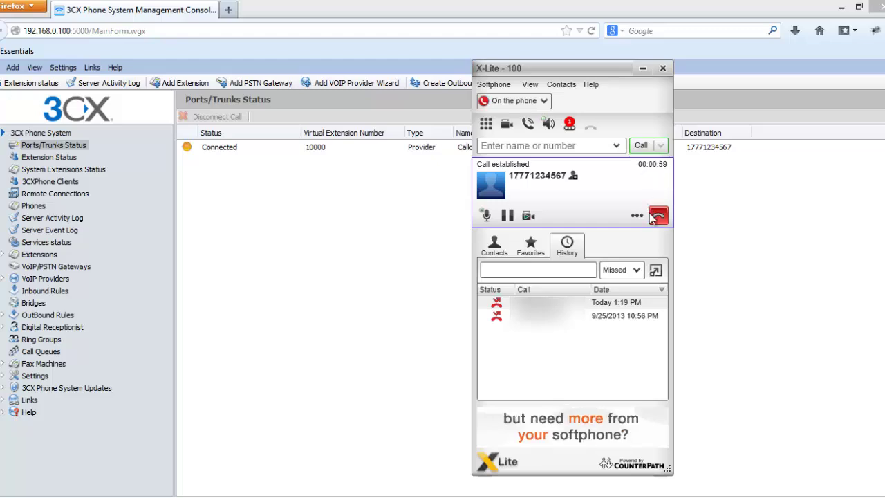
{"action": "left_click", "coordinate": [653, 217]}
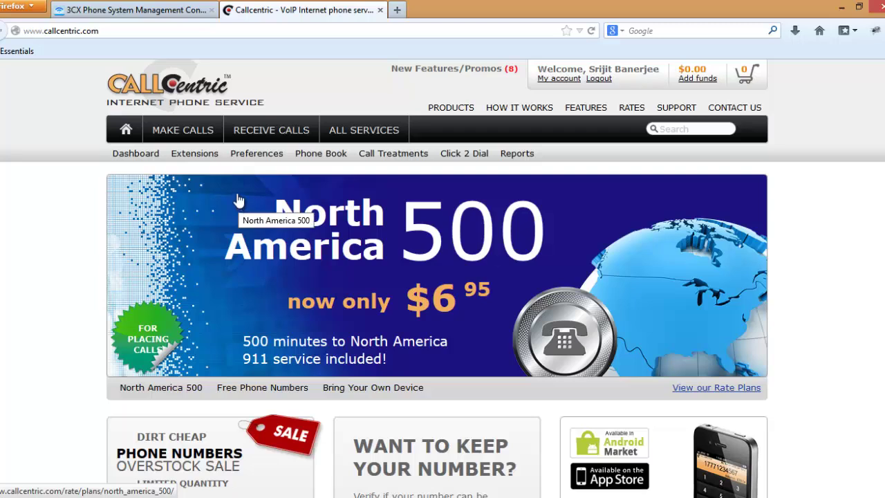
Start a Free Phone Number order searched by location in the United States.
{"action": "left_click", "coordinate": [244, 134]}
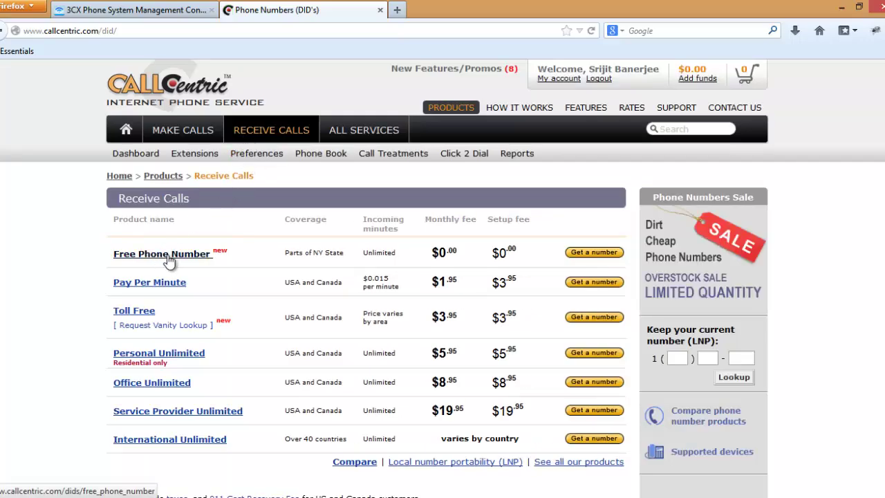
{"action": "left_click", "coordinate": [581, 257]}
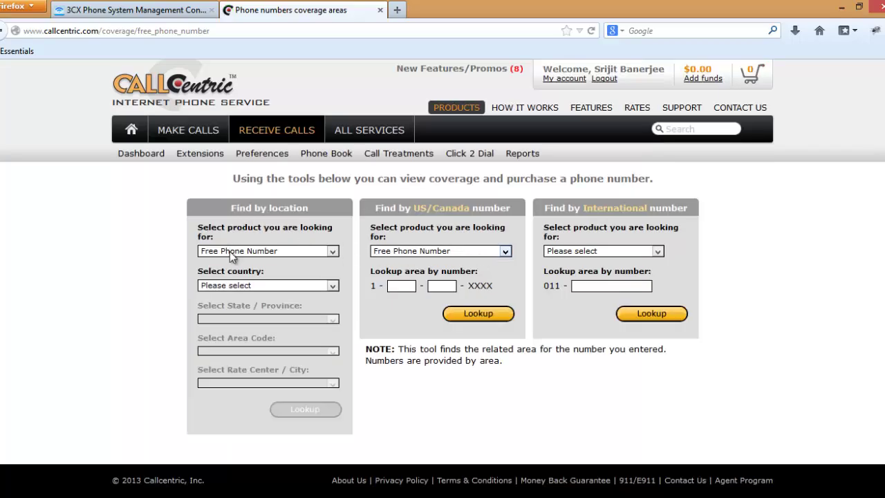
{"action": "left_click", "coordinate": [229, 251]}
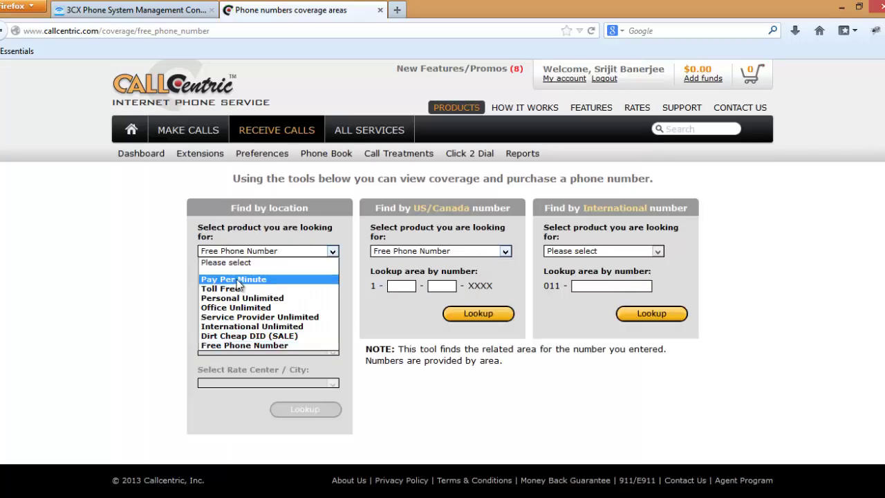
{"action": "left_click", "coordinate": [247, 345]}
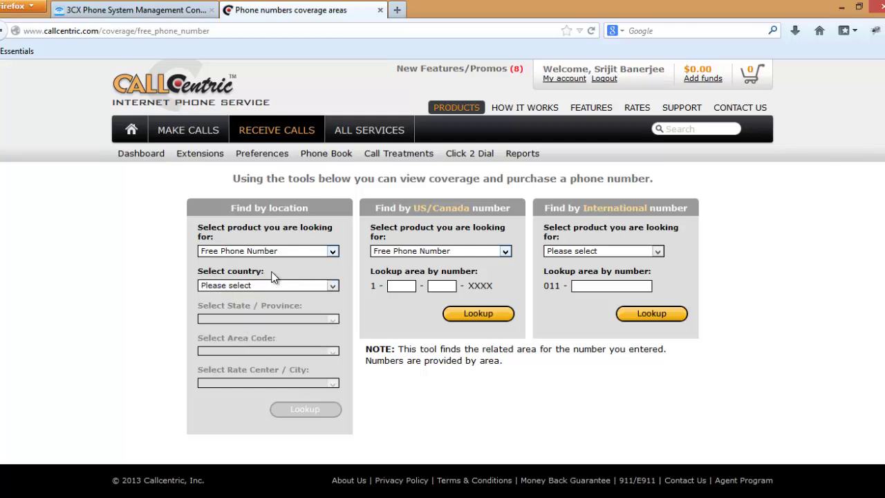
{"action": "left_click", "coordinate": [276, 285]}
{"action": "left_click", "coordinate": [230, 312]}
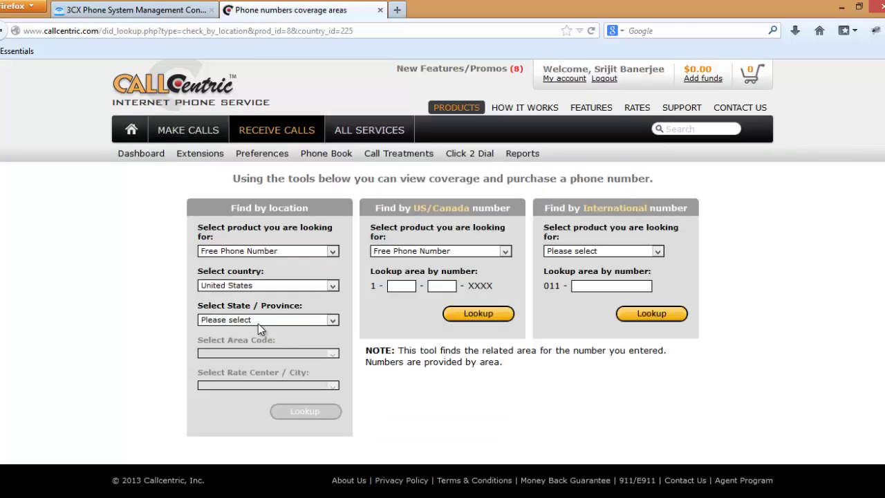
Look up numbers for NY, area code 845, rate center TUXEDO, and order the TUXEDO number.
{"action": "left_click", "coordinate": [258, 319]}
{"action": "type", "text": "ny"}
{"action": "left_click", "coordinate": [265, 354]}
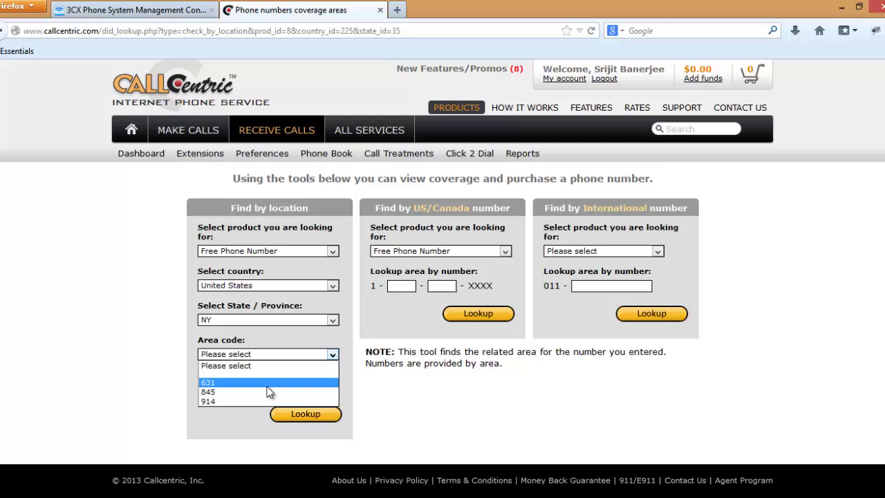
{"action": "left_click", "coordinate": [266, 391]}
{"action": "left_click", "coordinate": [267, 389]}
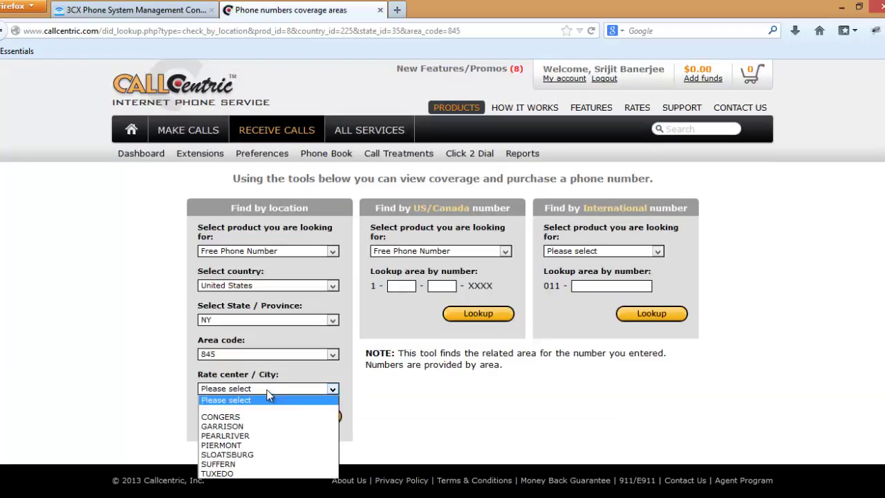
{"action": "left_click", "coordinate": [244, 474]}
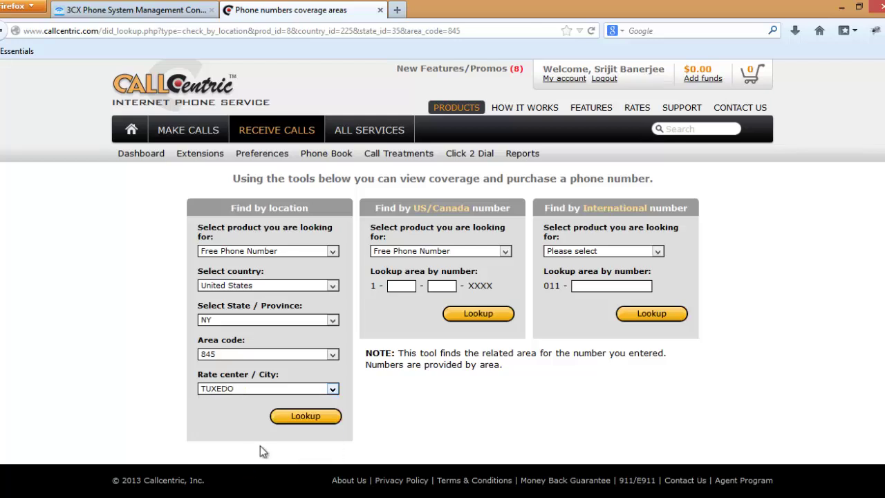
{"action": "left_click", "coordinate": [304, 418]}
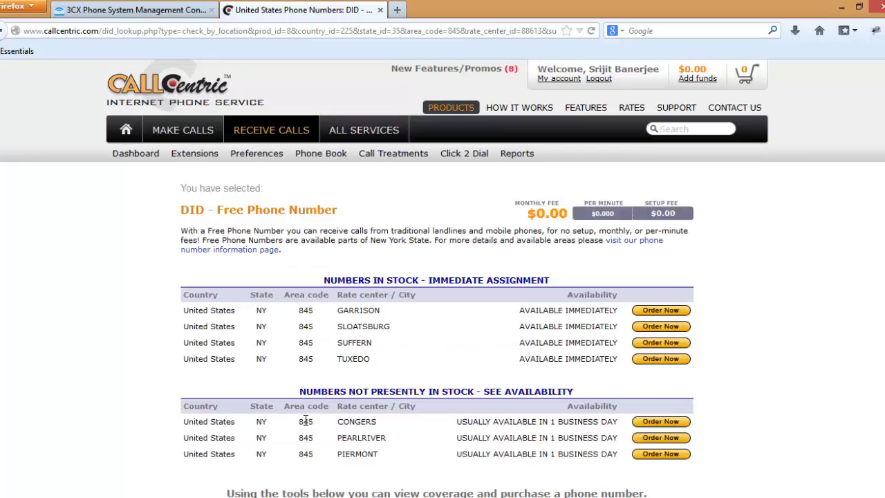
{"action": "scroll", "coordinate": [305, 421], "scroll_direction": "down", "scroll_amount": 2}
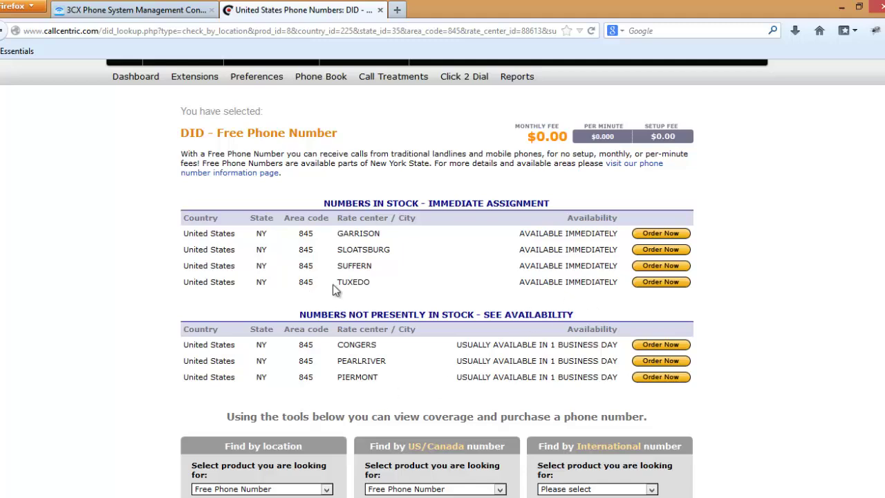
{"action": "left_click", "coordinate": [665, 283]}
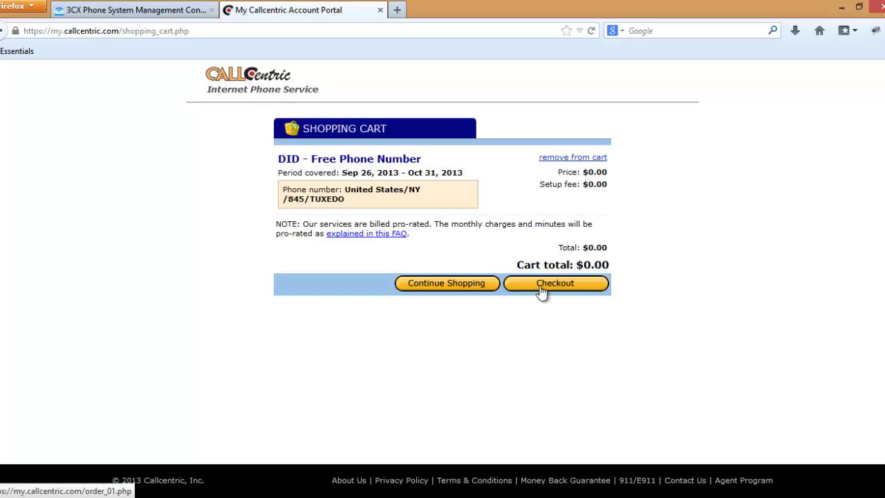
Check out the free TUXEDO 845 number, sign the 911 form with the last name, and confirm the $0.00 order.
{"action": "left_click", "coordinate": [540, 288]}
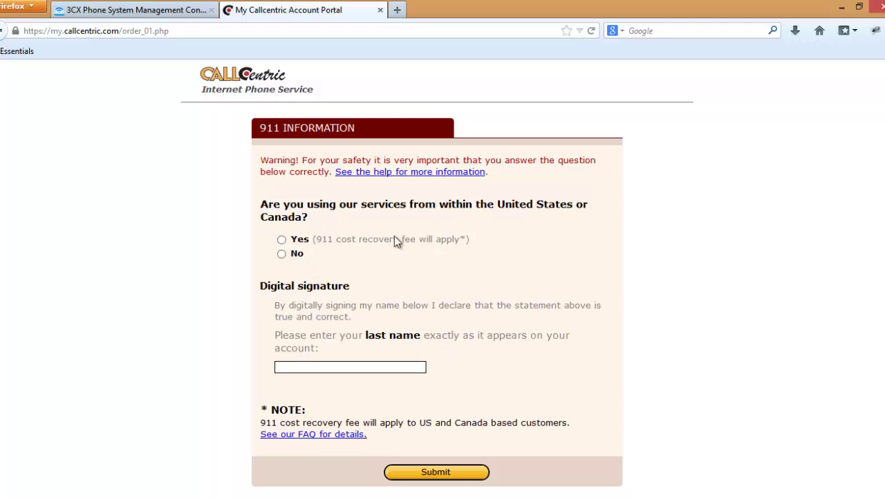
{"action": "left_click", "coordinate": [325, 370]}
{"action": "left_click", "coordinate": [410, 472]}
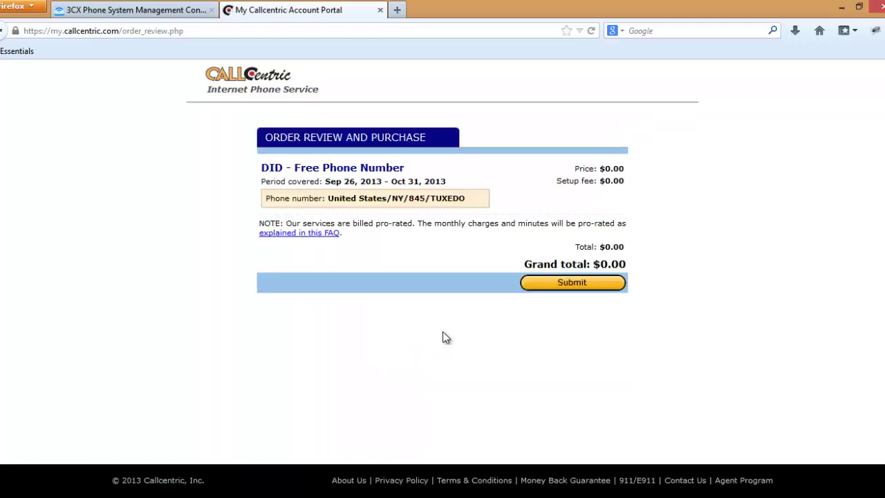
{"action": "left_click", "coordinate": [562, 289]}
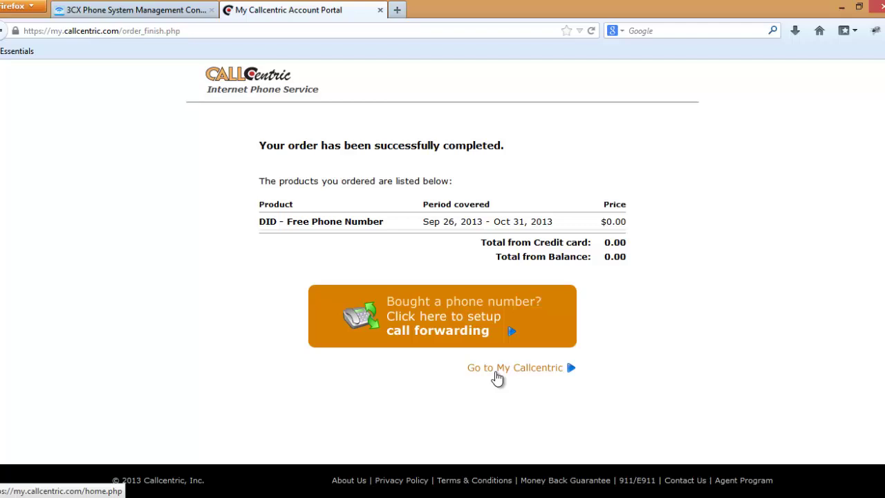
{"action": "left_click", "coordinate": [495, 372]}
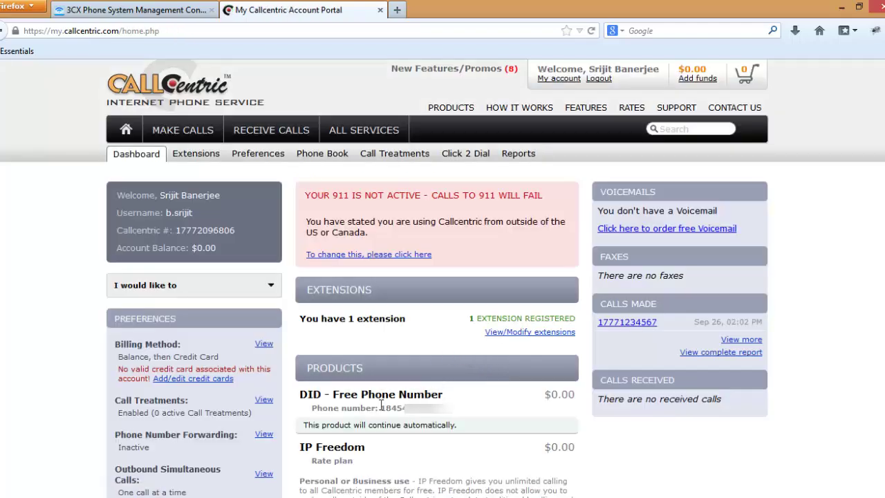
{"action": "left_click_drag", "start_coordinate": [385, 408], "coordinate": [440, 414]}
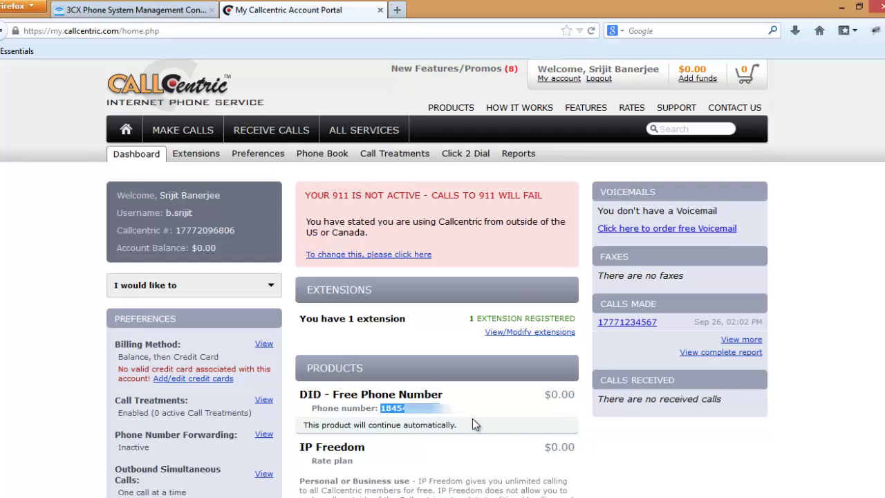
{"action": "key", "text": "alt+Tab"}
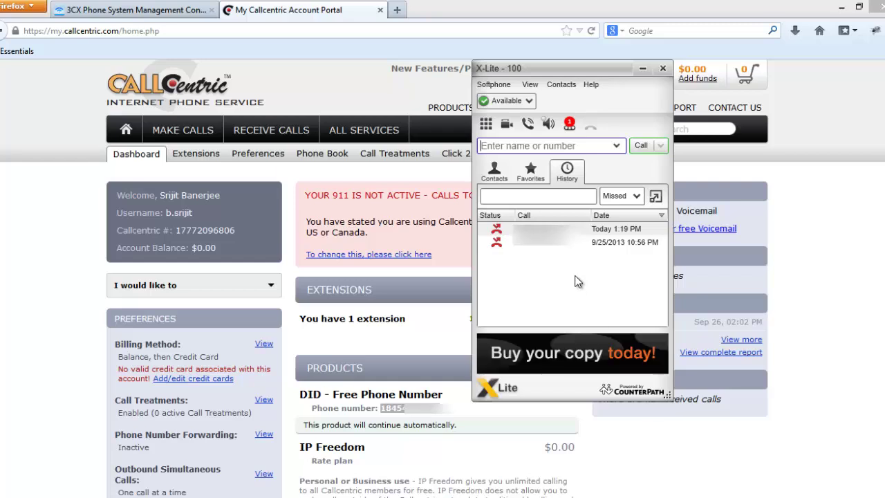
{"action": "left_click", "coordinate": [495, 172]}
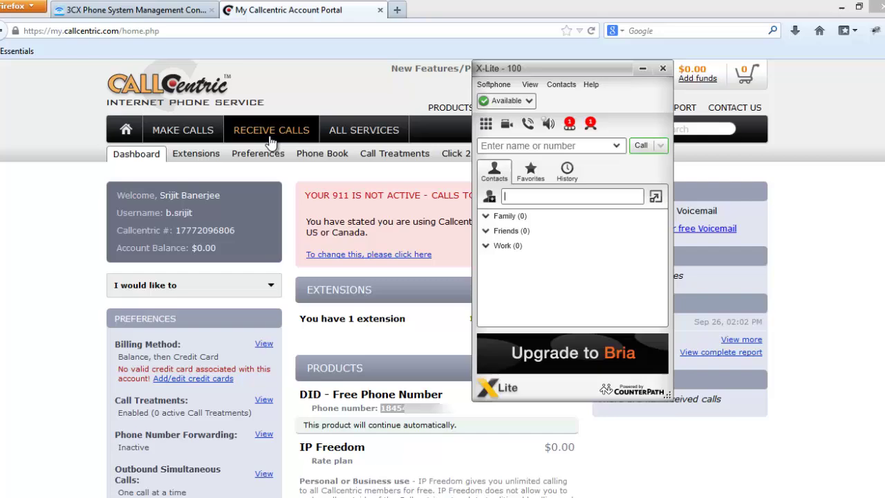
Bring up the Pay Per Call plan details under the Make Calls rate plans.
{"action": "left_click", "coordinate": [429, 242]}
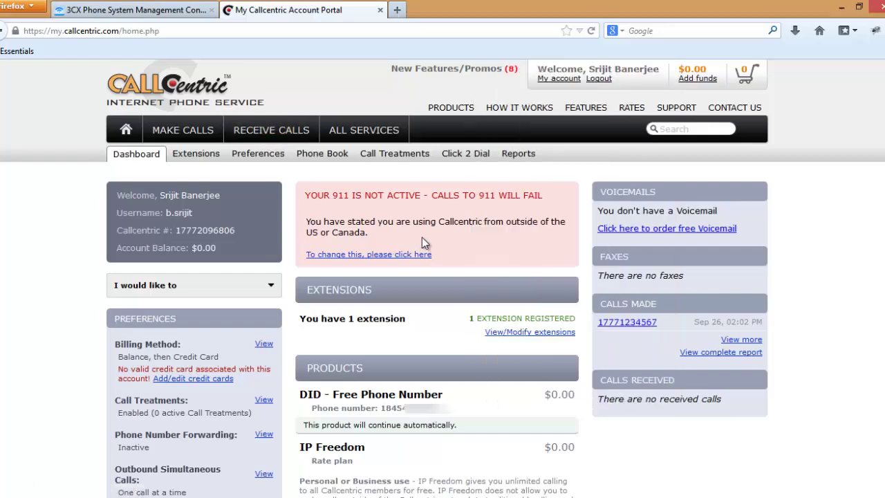
{"action": "left_click", "coordinate": [258, 137]}
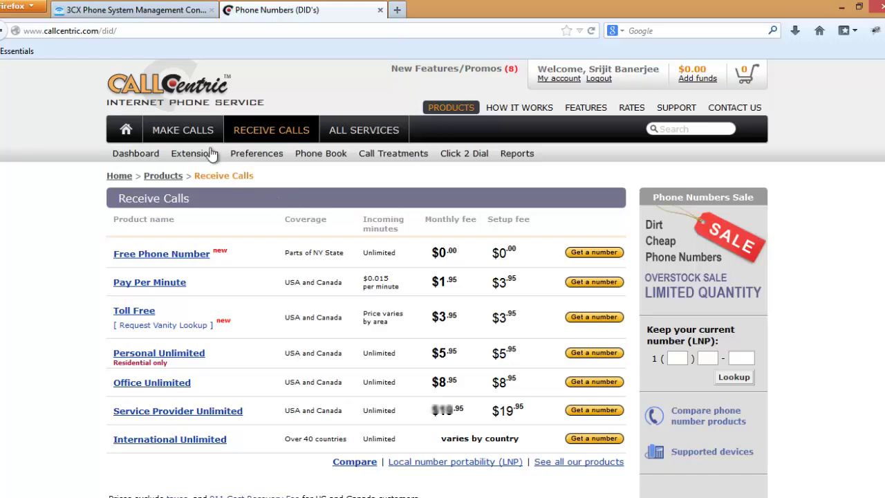
{"action": "left_click", "coordinate": [204, 138]}
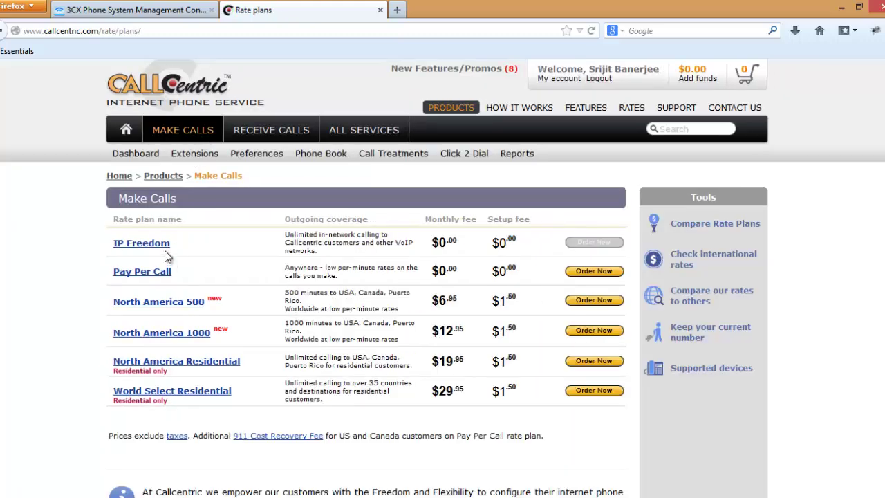
{"action": "left_click", "coordinate": [166, 271]}
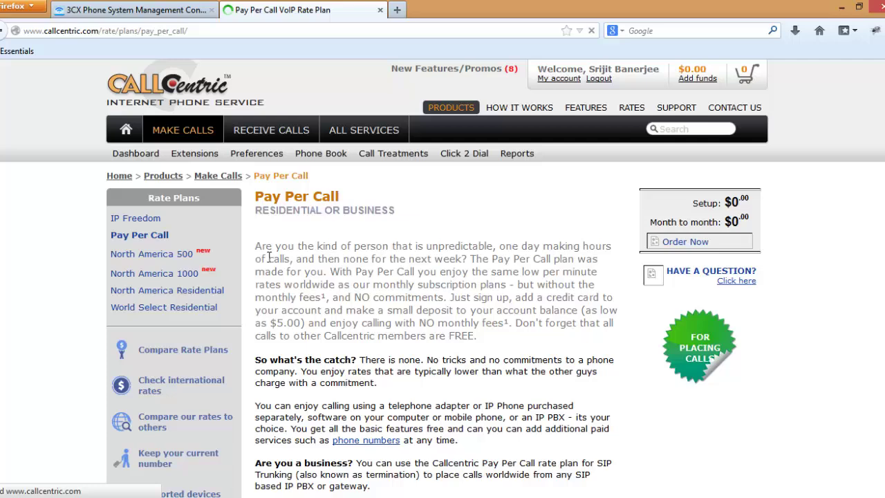
{"action": "scroll", "coordinate": [378, 307], "scroll_direction": "down", "scroll_amount": 5}
{"action": "scroll", "coordinate": [561, 304], "scroll_direction": "up", "scroll_amount": 5}
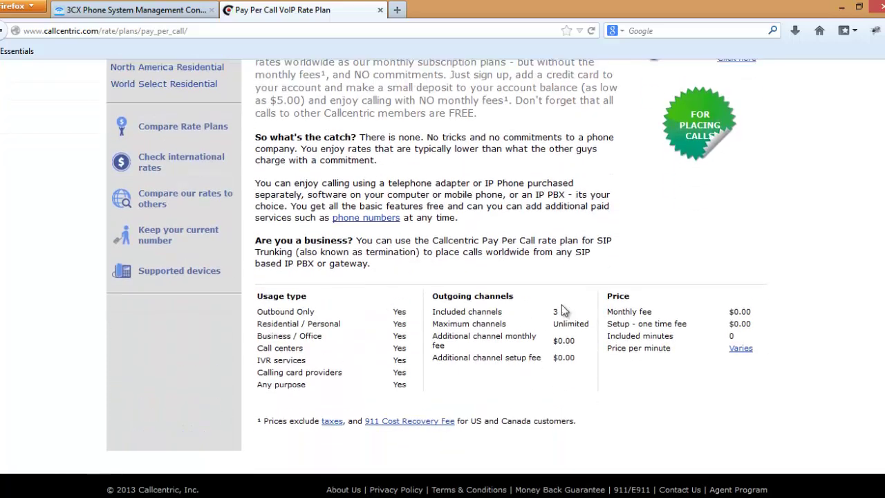
Order the Pay Per Call plan so the cart totals $5.00.
{"action": "left_click", "coordinate": [695, 241]}
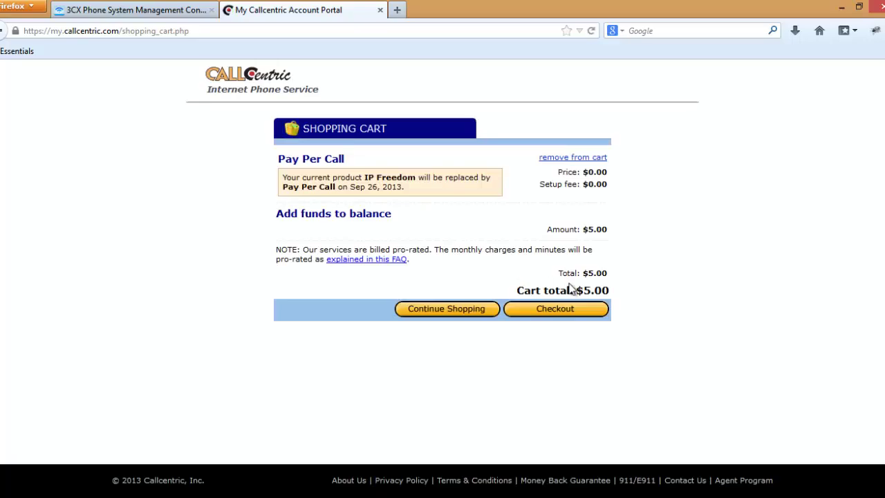
{"action": "left_click_drag", "start_coordinate": [577, 290], "coordinate": [610, 290]}
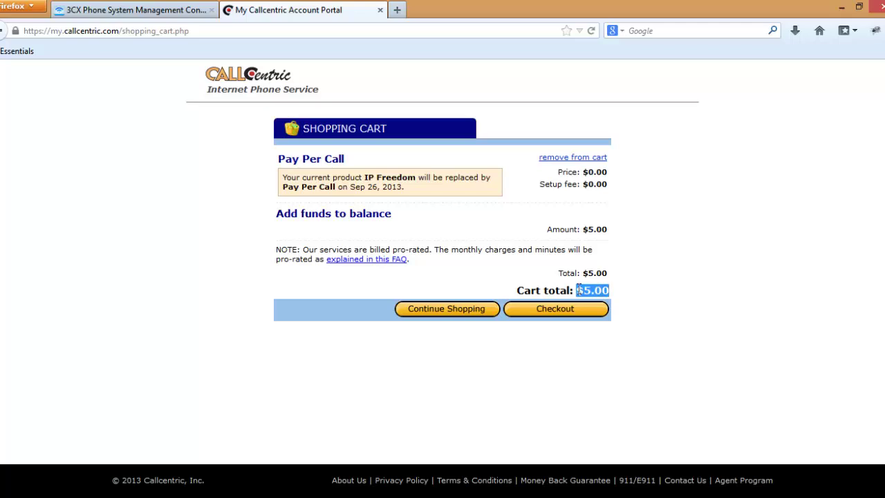
{"action": "left_click", "coordinate": [617, 289]}
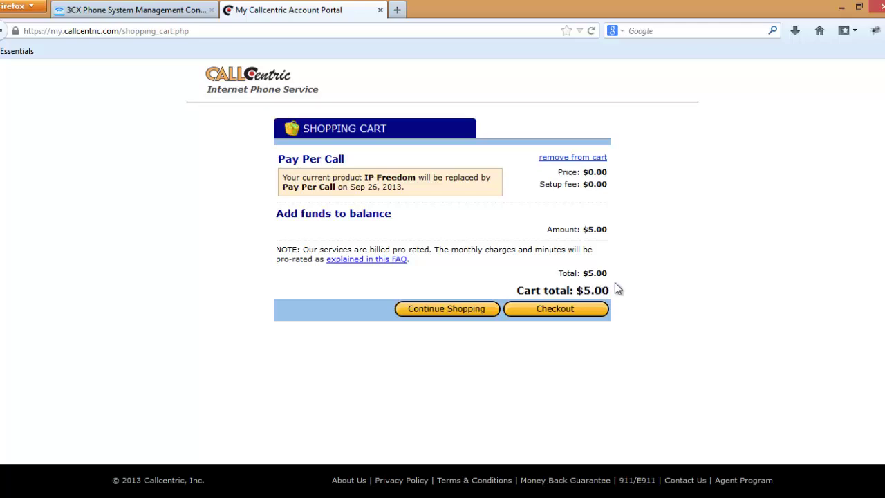